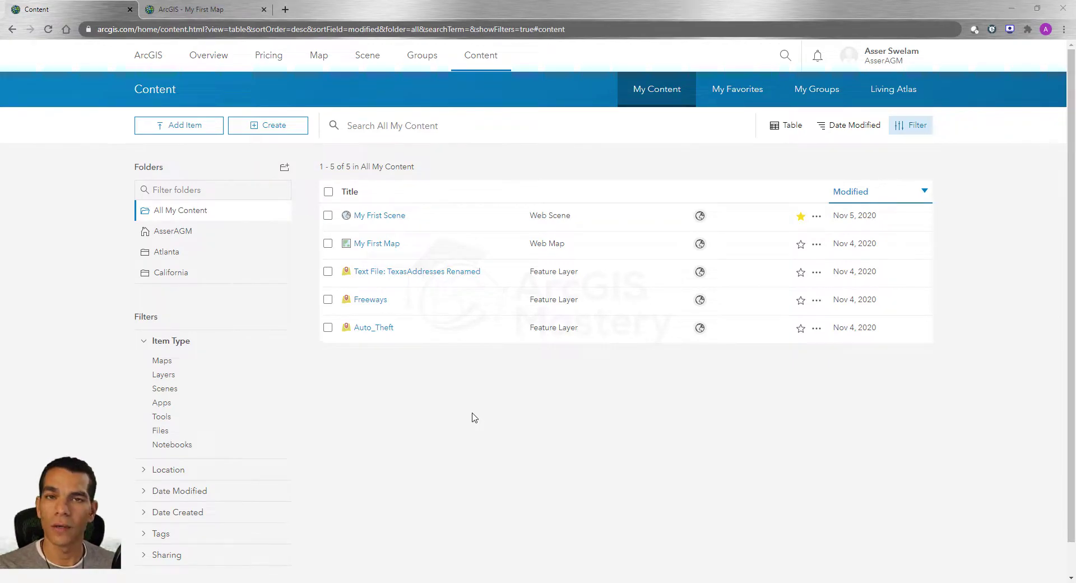
- Switch to File Explorer and examine the USA Shapefiles folder inside 6- ArcGIS Online & Enterprise in the Course Data
left_click(314, 582)
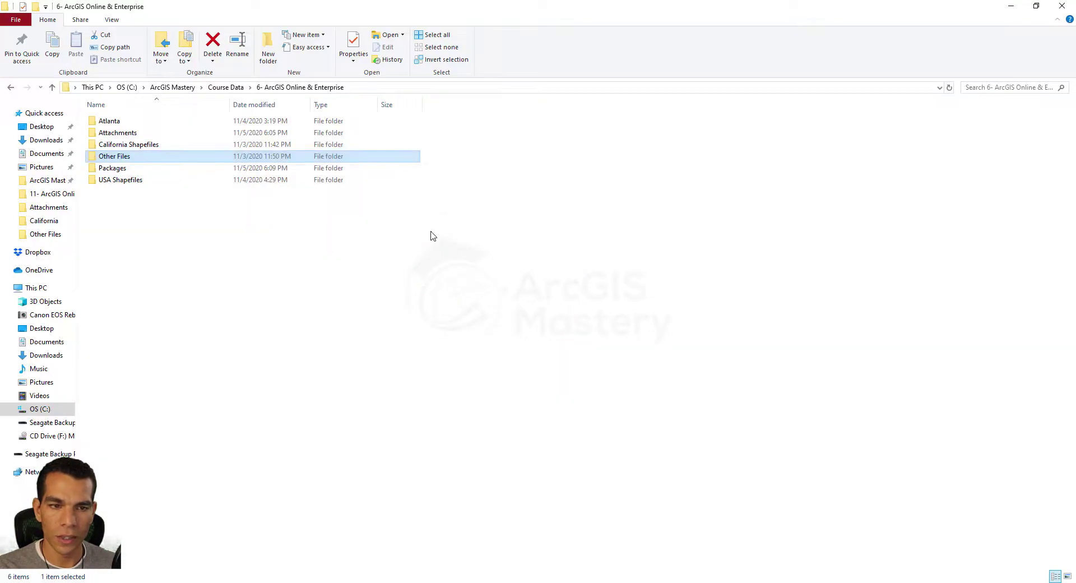
left_click(226, 87)
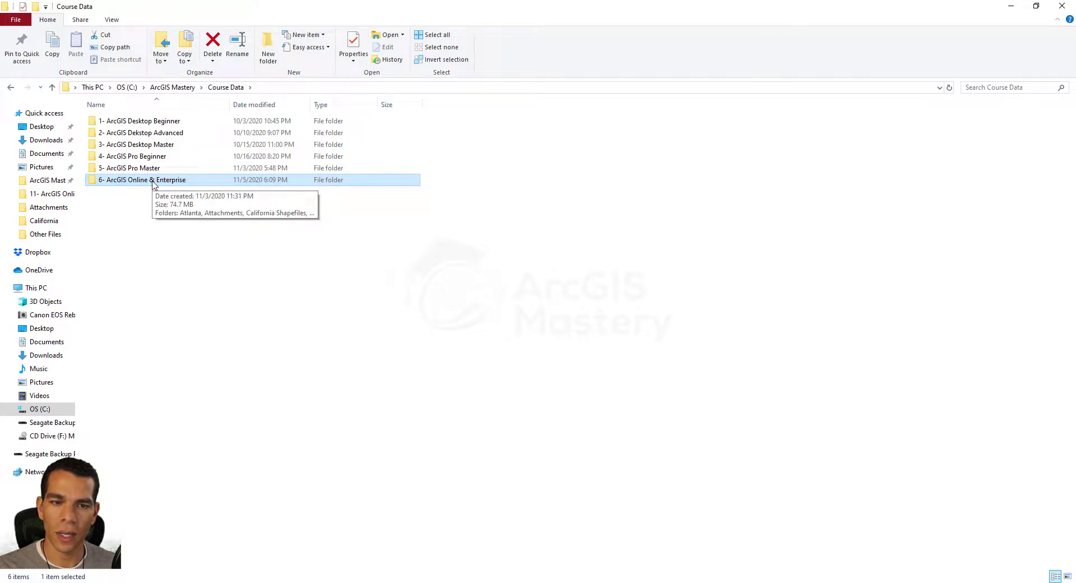
double_click(152, 180)
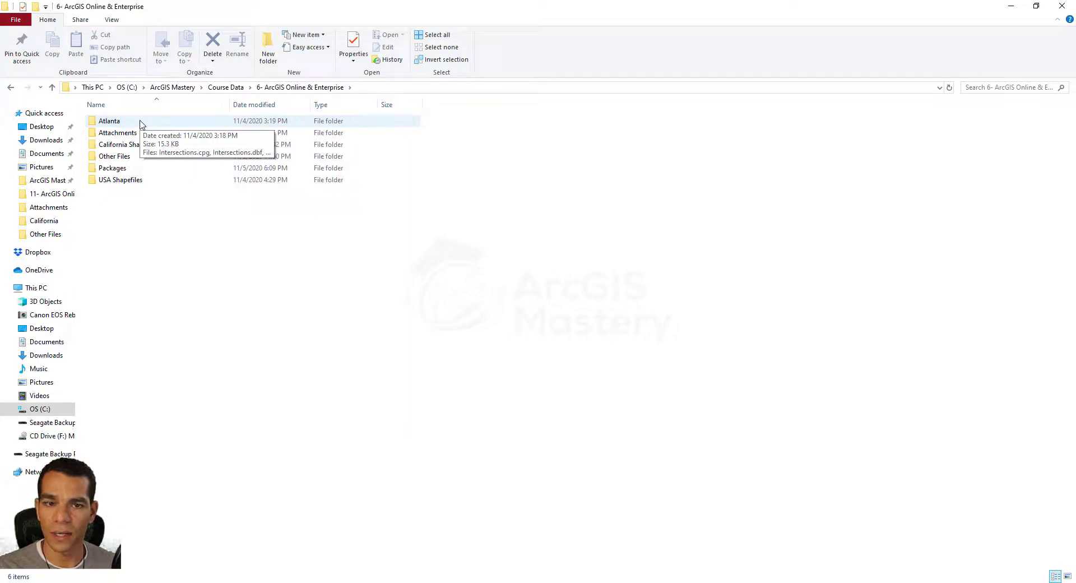
double_click(137, 180)
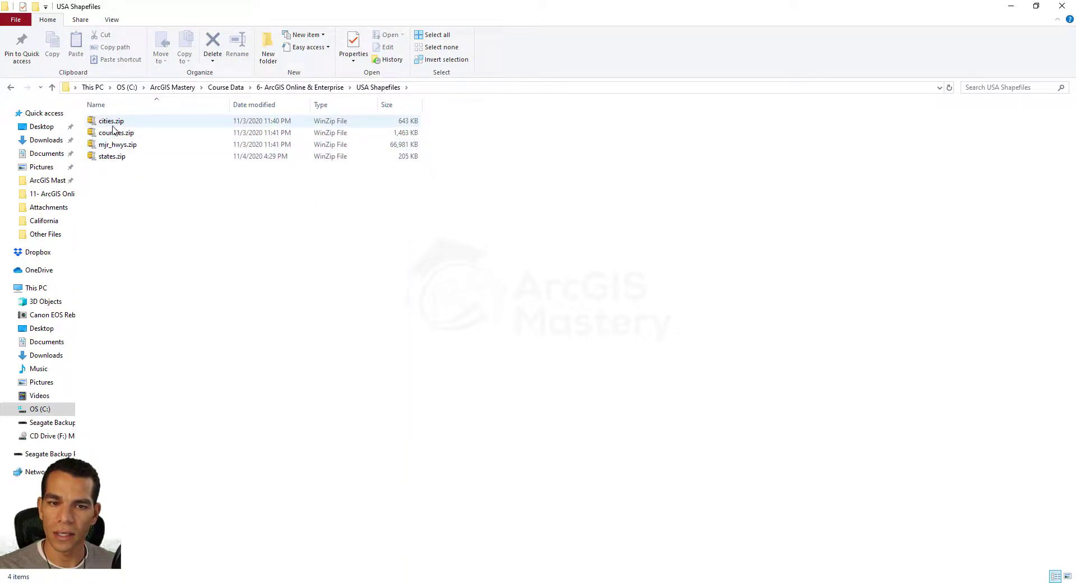
- Compress all the Intersections shapefile files in the Atlanta folder into one zip file
left_click(301, 88)
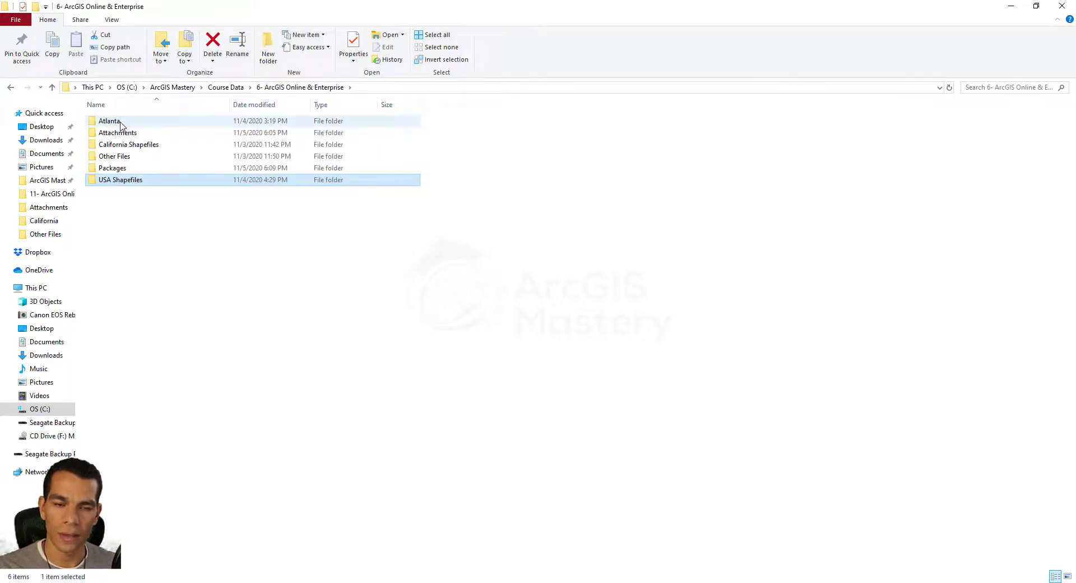
double_click(112, 122)
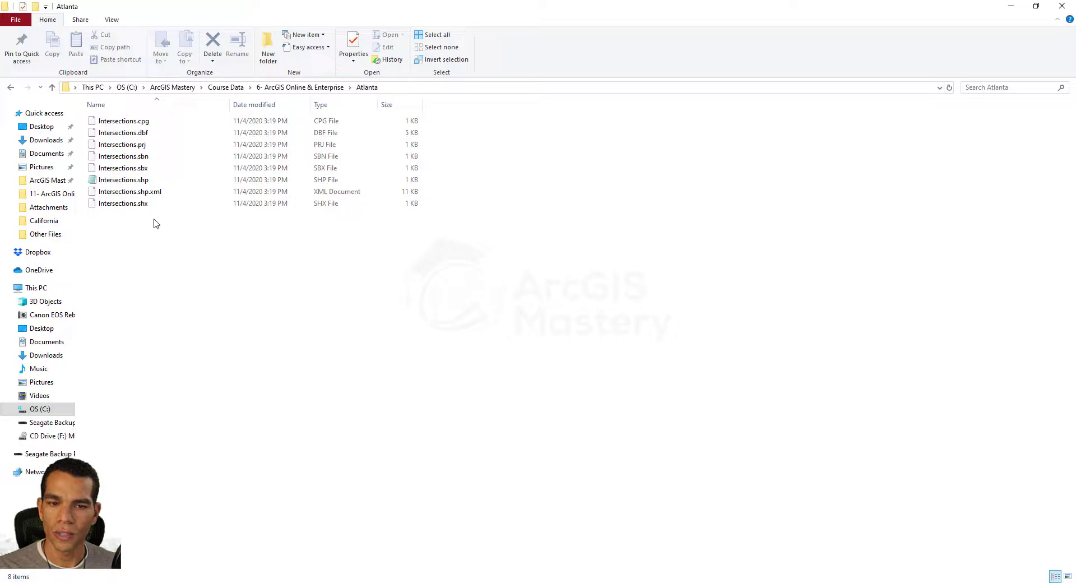
left_click_drag(156, 218, 111, 123)
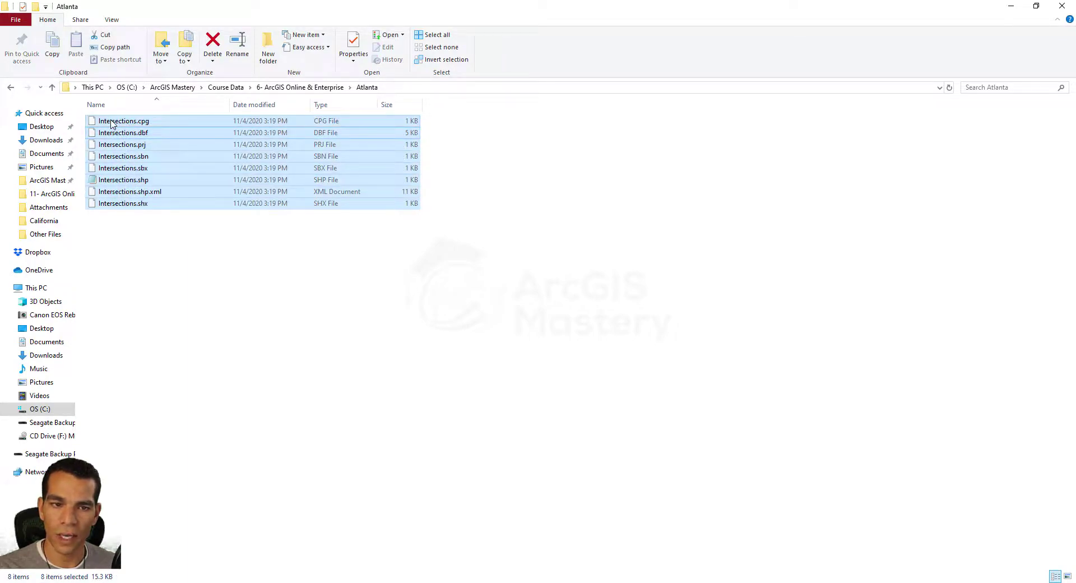
right_click(111, 123)
mouse_move(213, 263)
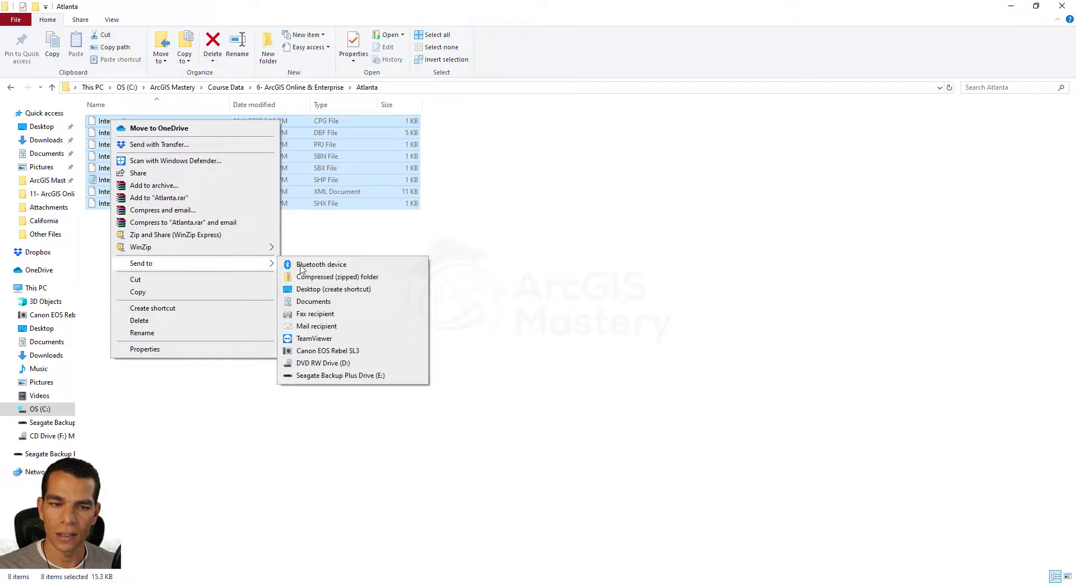
left_click(343, 277)
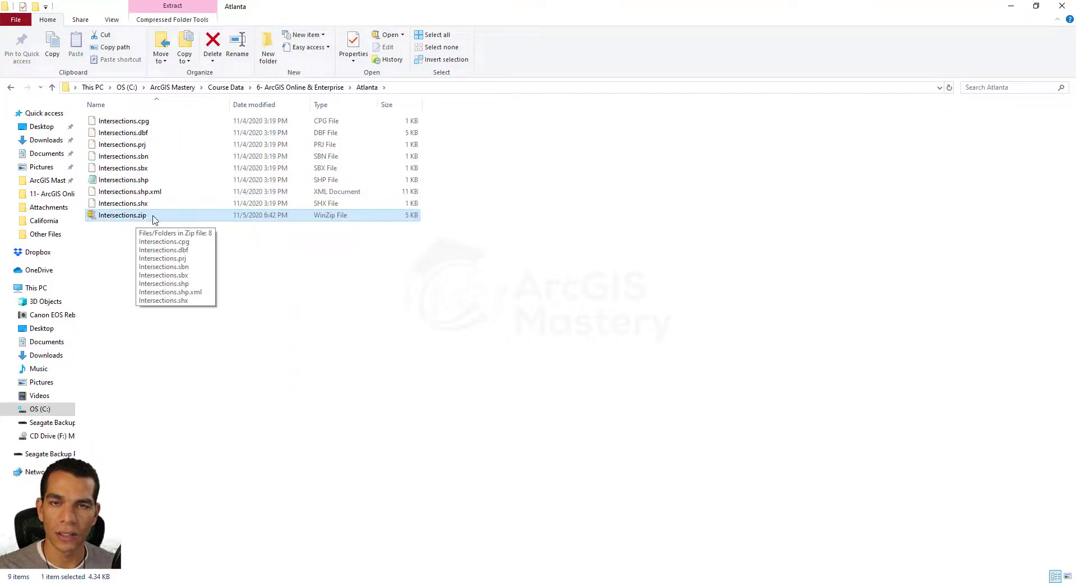
- Examine the contents of the Attachments, California Shapefiles, Other Files and Packages folders
left_click(302, 88)
double_click(130, 135)
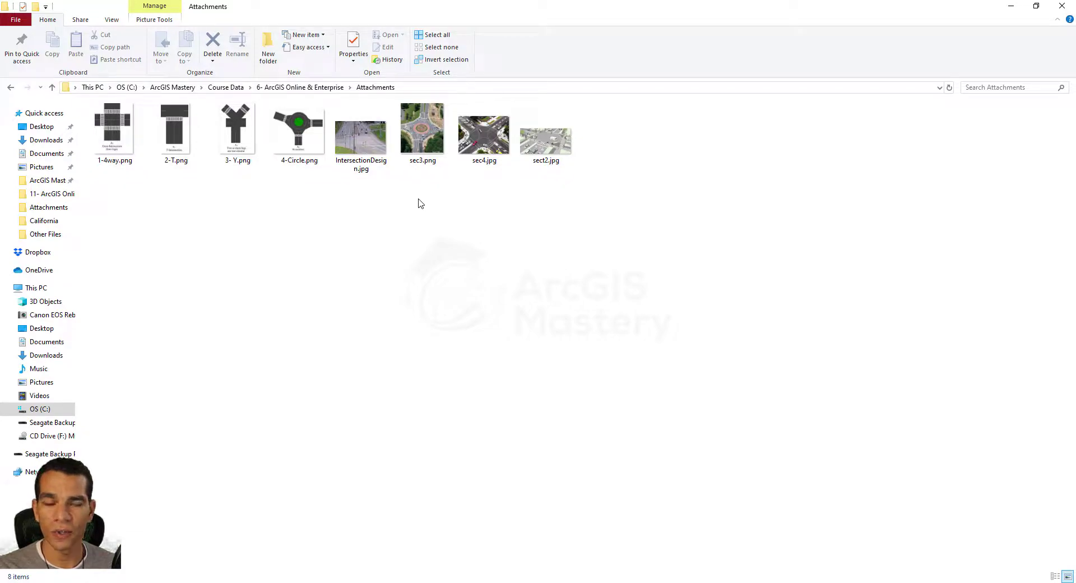
left_click(305, 88)
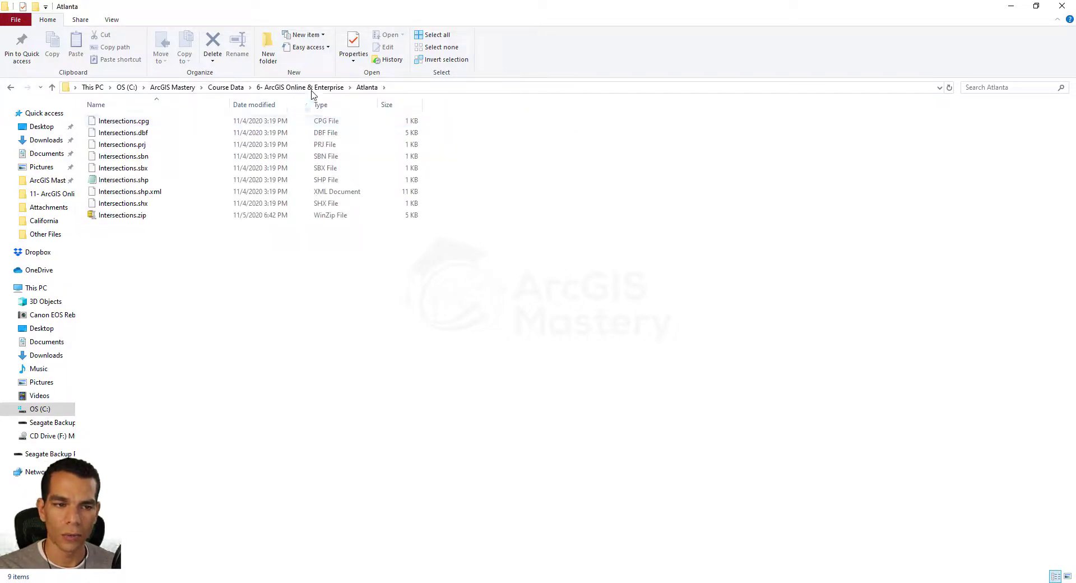
double_click(135, 146)
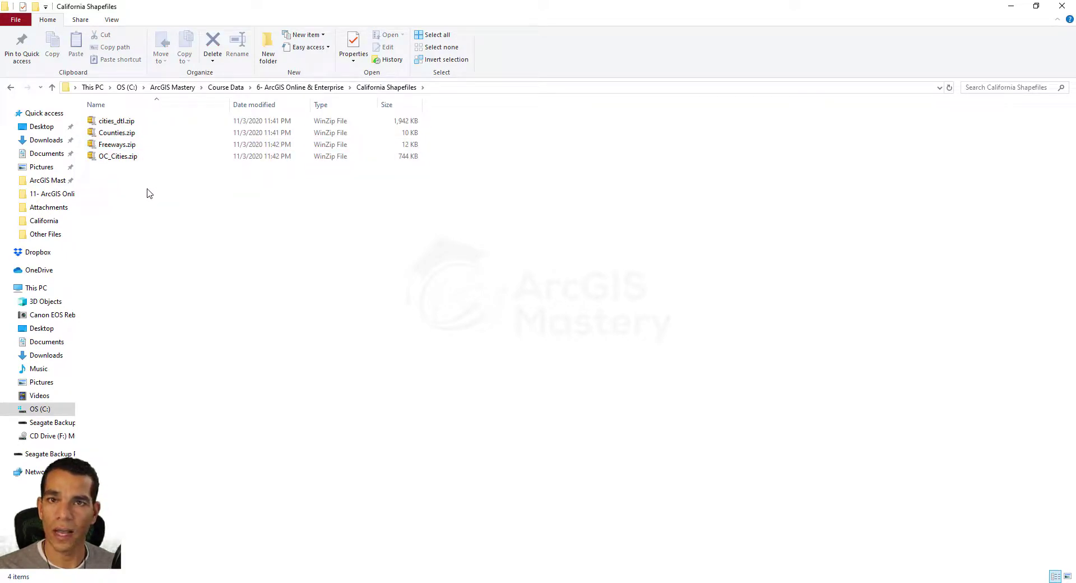
left_click(295, 89)
double_click(135, 156)
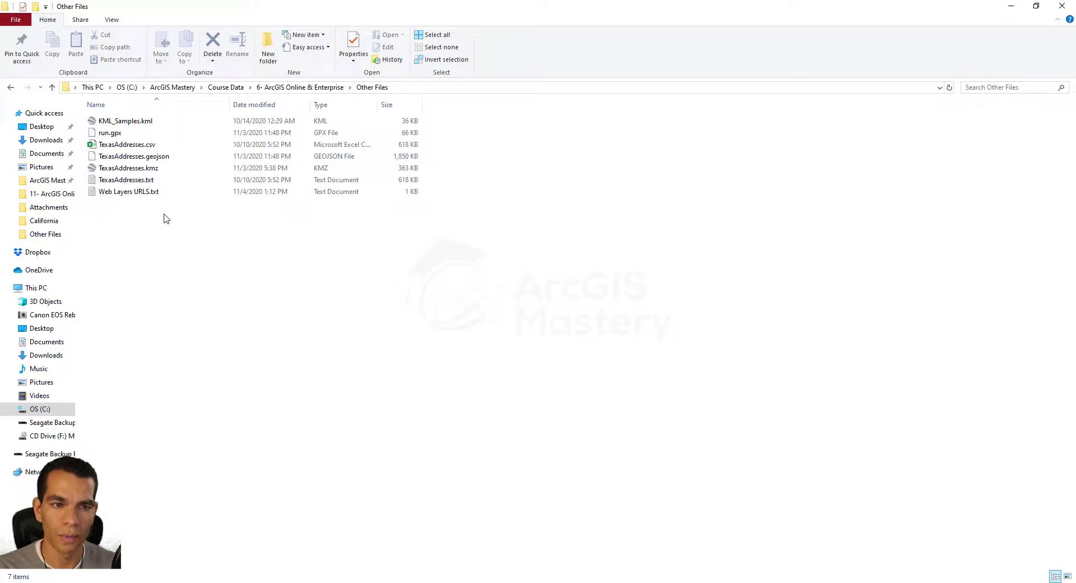
key("alt+Up")
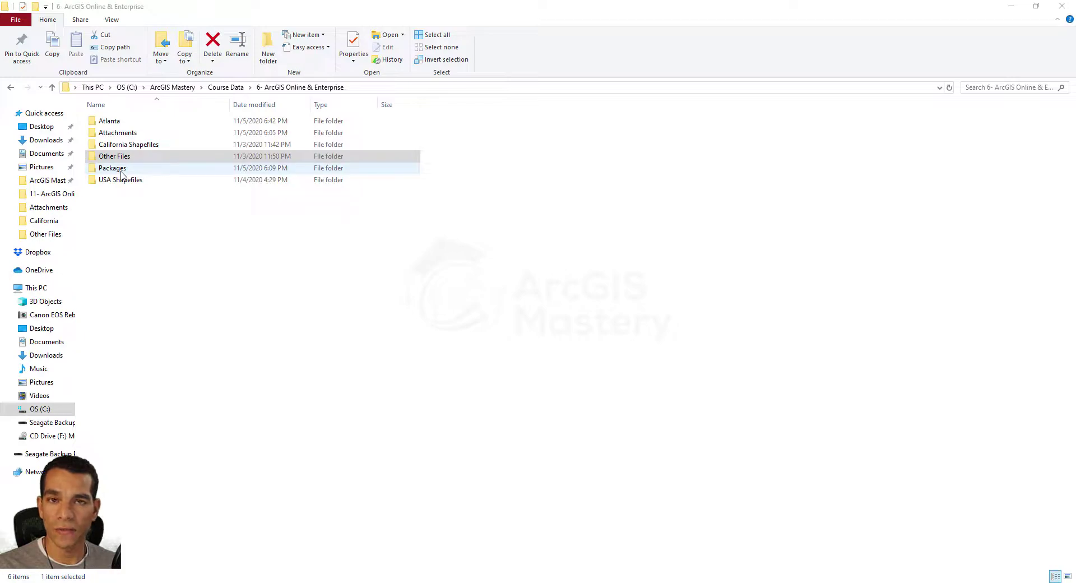
double_click(121, 173)
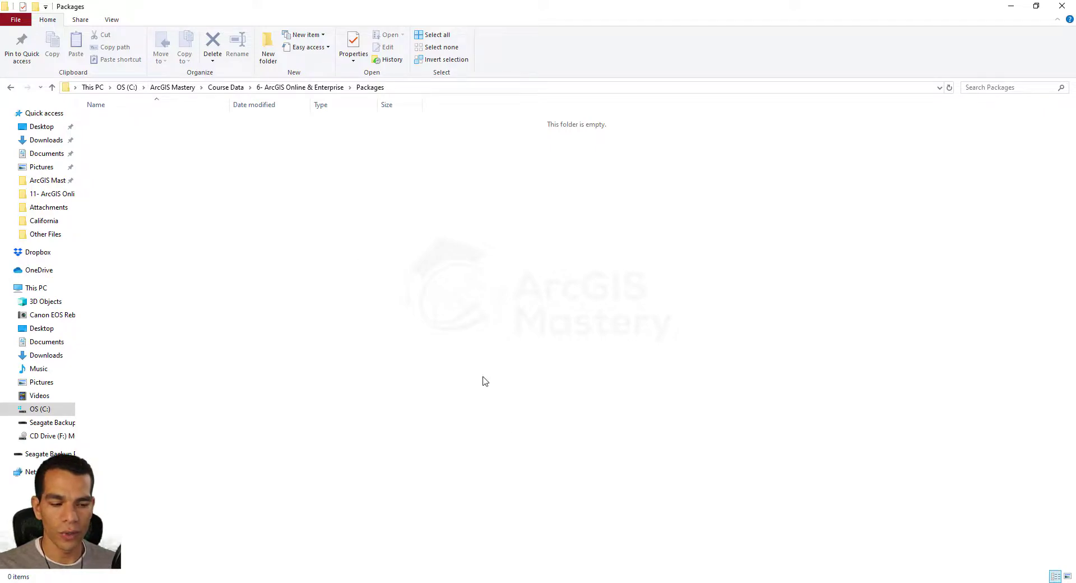
- Switch to ArcGIS Pro and set up a map package saved to file as Atlanta in the course's Packages folder
left_click(580, 582)
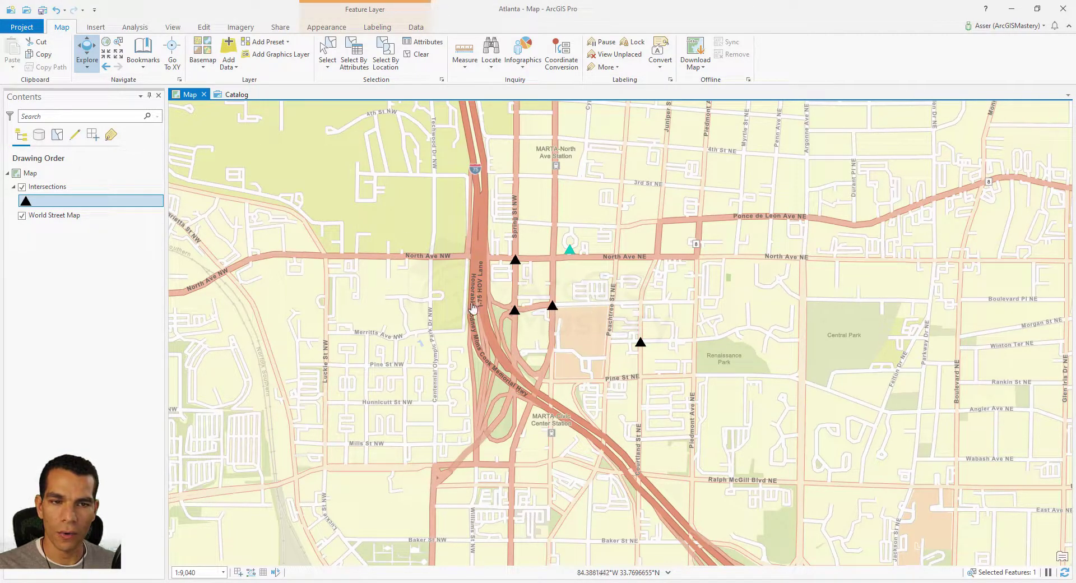
left_click(283, 29)
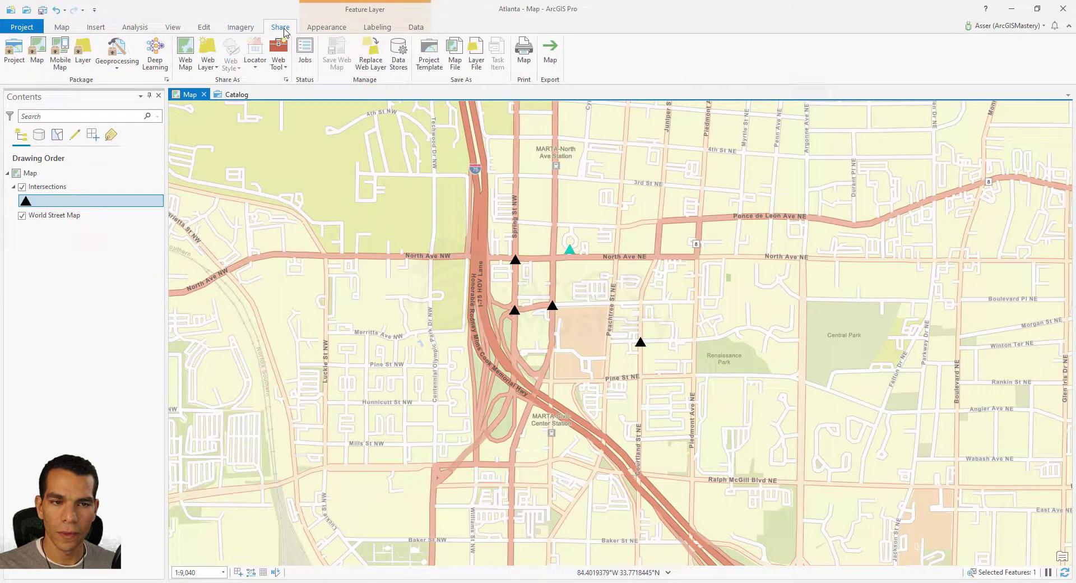
left_click(37, 56)
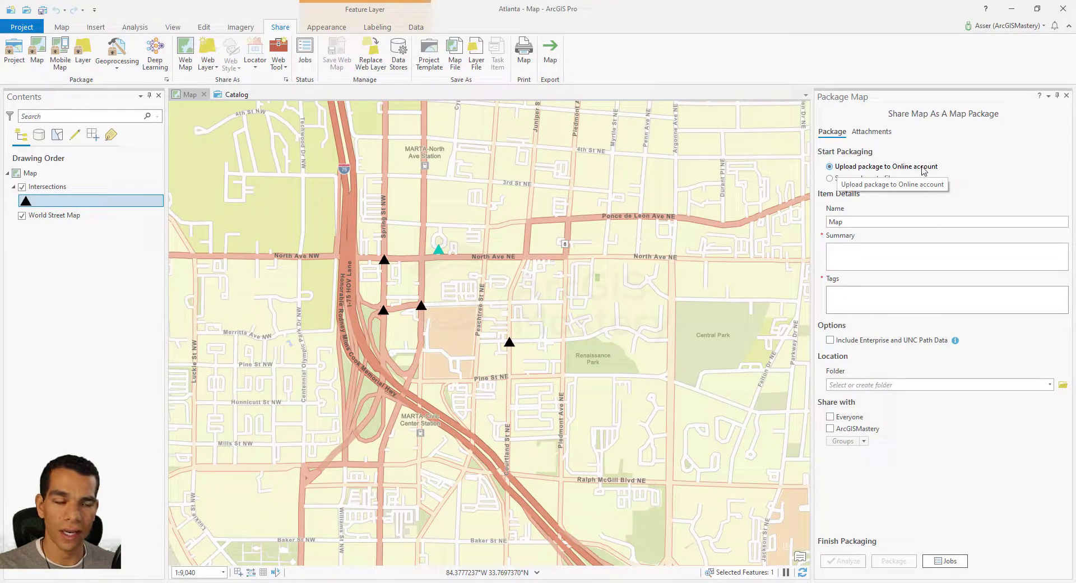
left_click(832, 180)
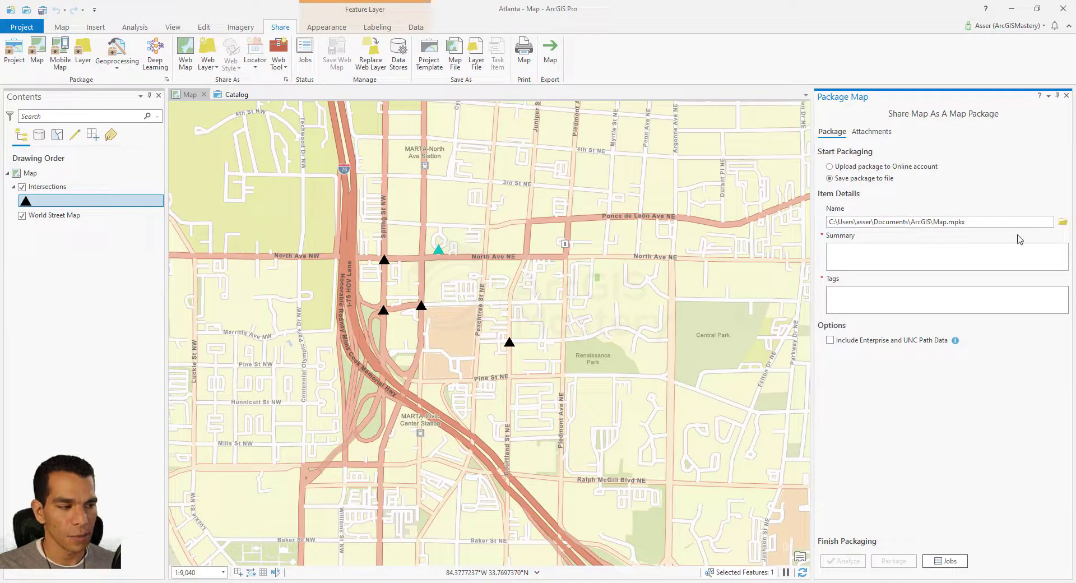
left_click(1063, 222)
left_click(446, 278)
left_click(559, 375)
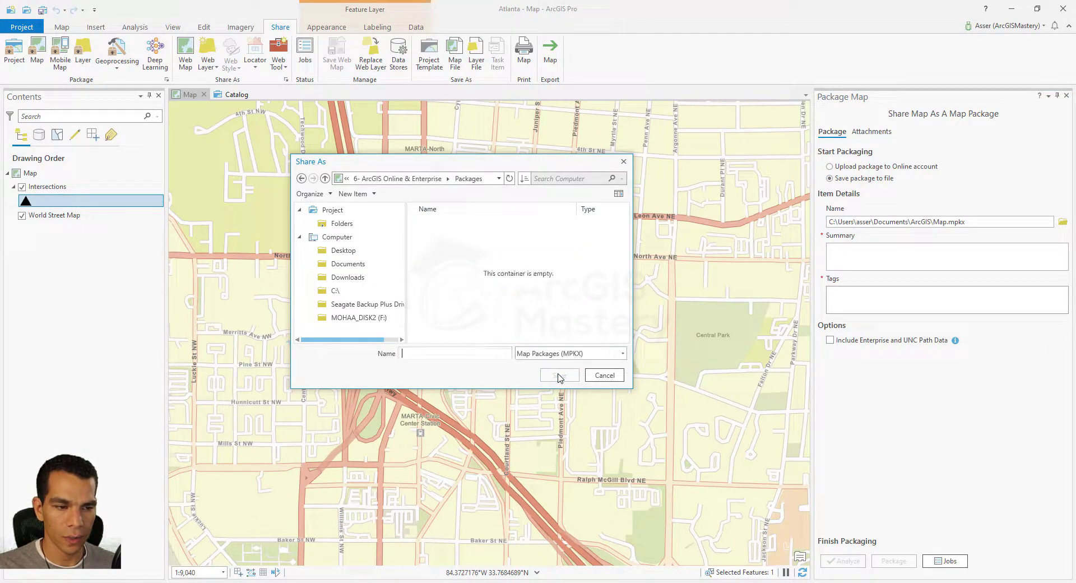
left_click(455, 355)
type("Atlanta")
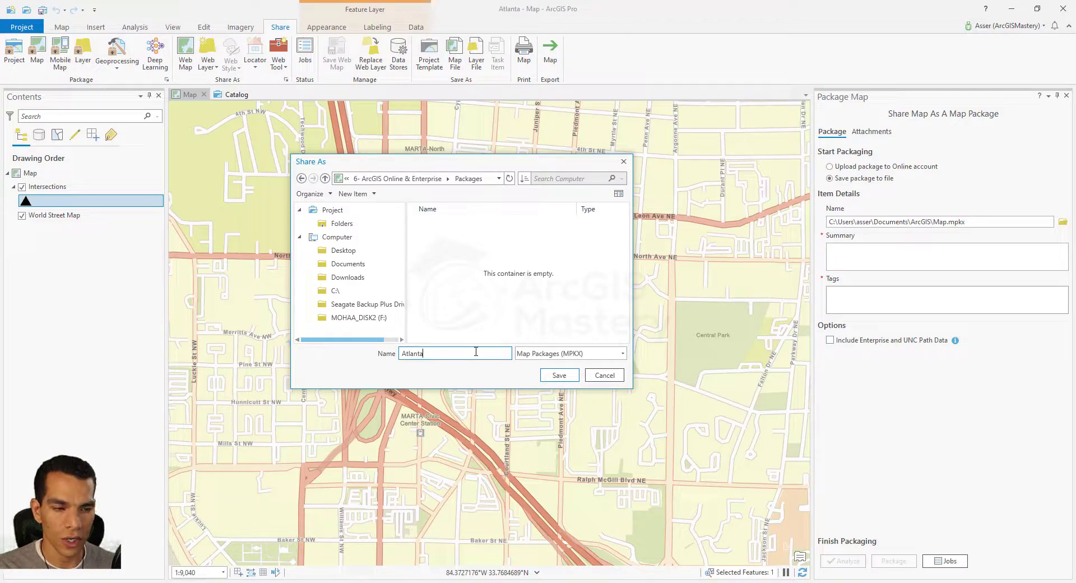
left_click(558, 376)
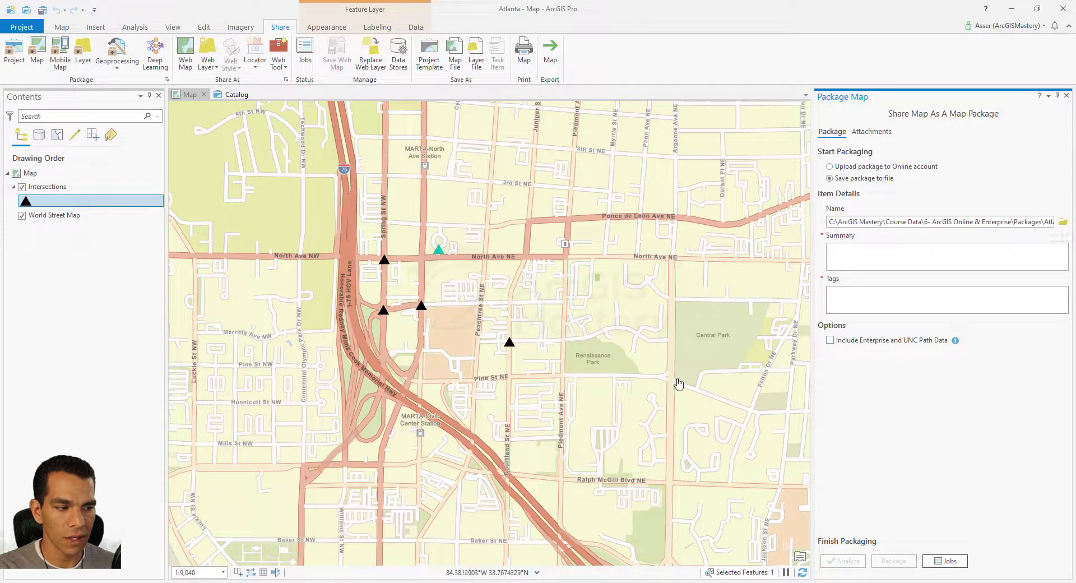
- Enter Atlanta as the map package's summary and tag, and create the package
left_click(854, 255)
type("Atlanta")
key("ctrl+a")
key("ctrl+c")
key("Tab")
key("ctrl+v")
key("Return")
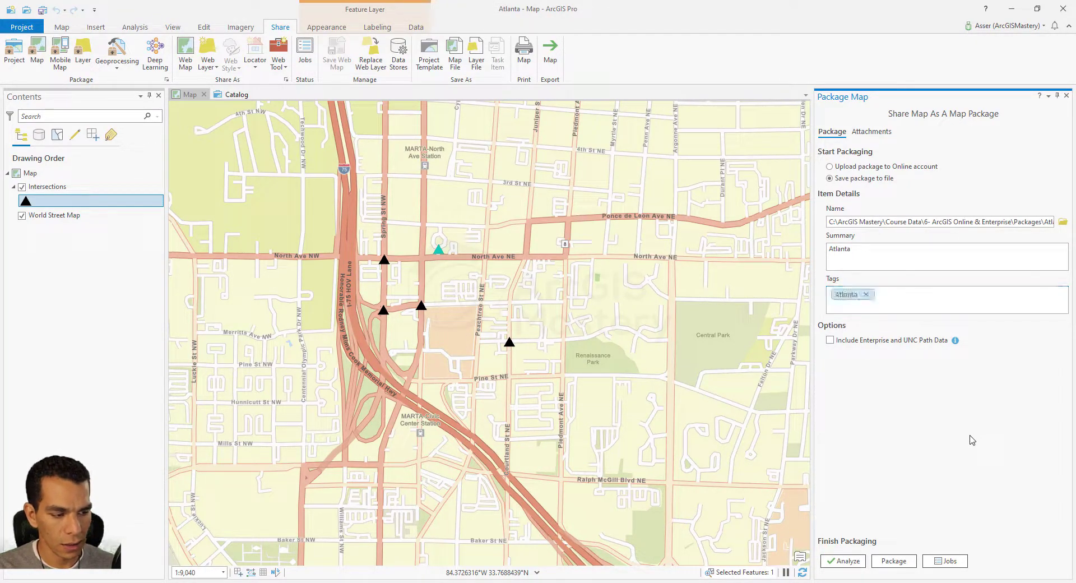
left_click(894, 560)
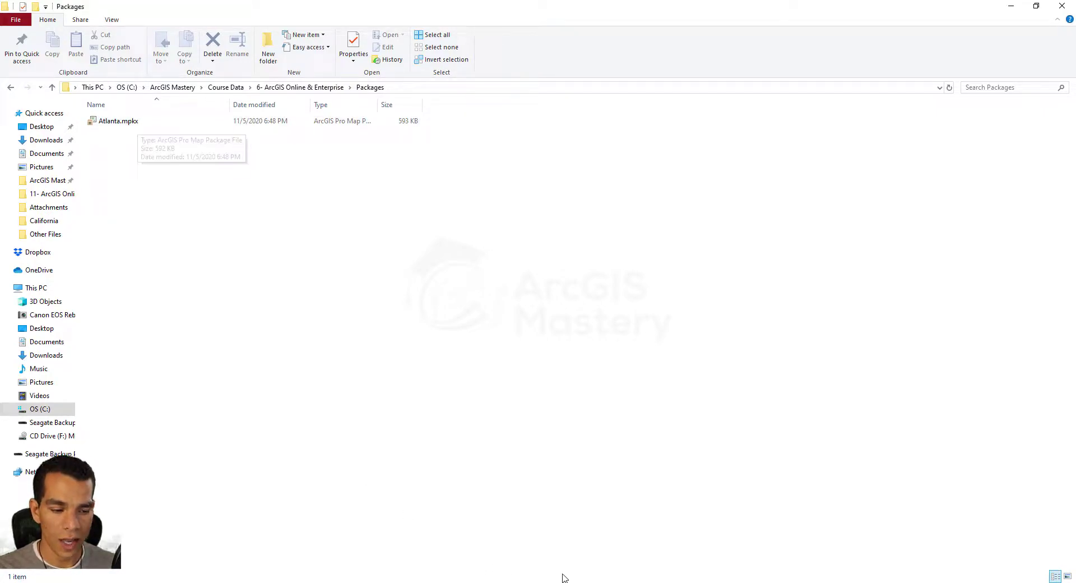
- Return to ArcGIS Pro and set up an Intersections layer package saved to file, with Intersections as its summary and tag
key("alt+Tab")
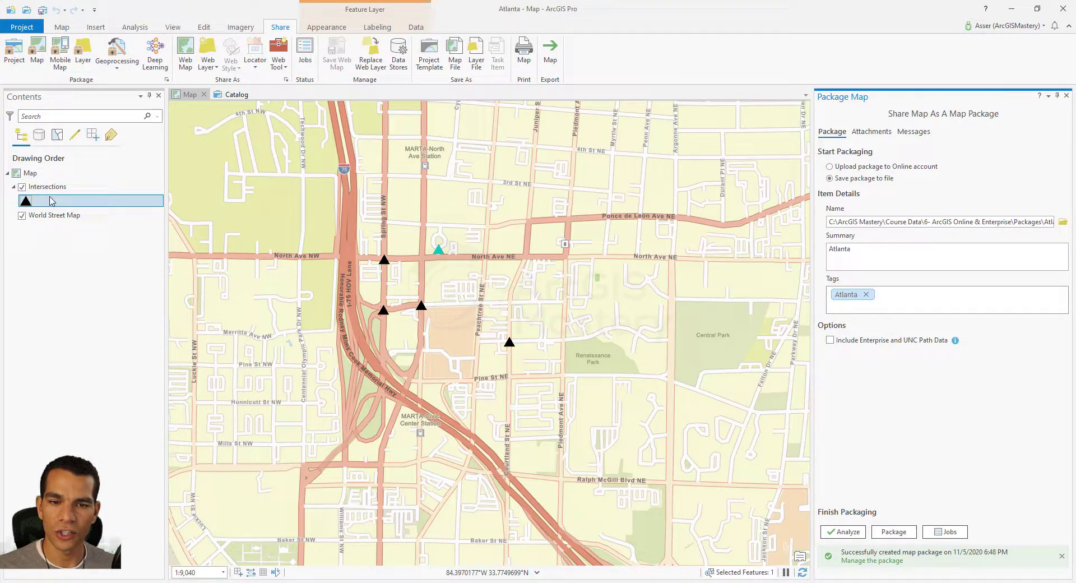
left_click(83, 52)
left_click(830, 179)
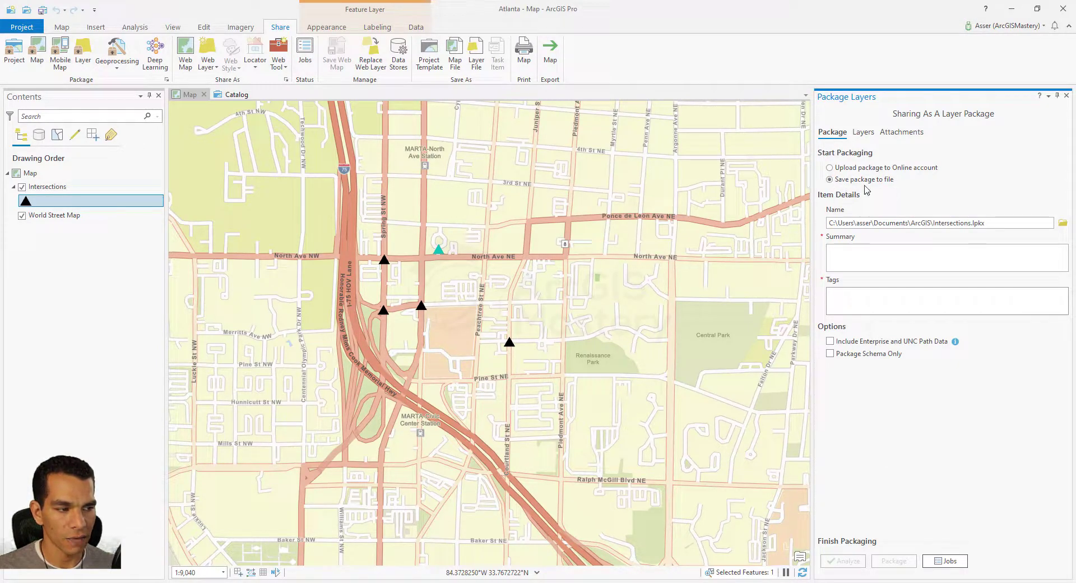
left_click_drag(985, 223, 977, 222)
double_click(964, 223)
left_click(914, 258)
key("ctrl+v")
left_click(905, 305)
key("ctrl+v")
- Set the layer package's output to Intersections in the Packages folder and create the package
left_click(1062, 223)
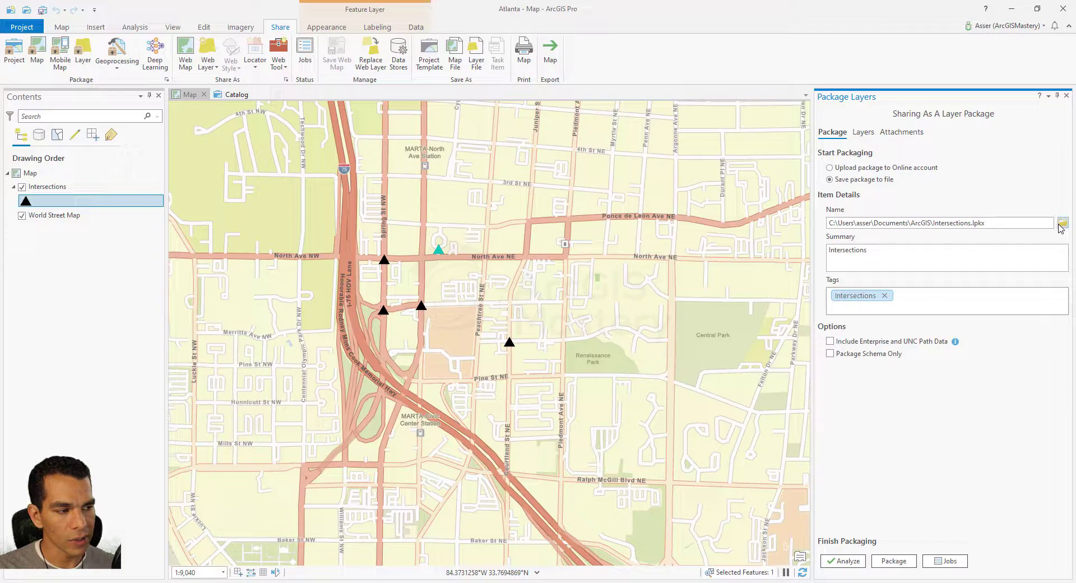
double_click(443, 284)
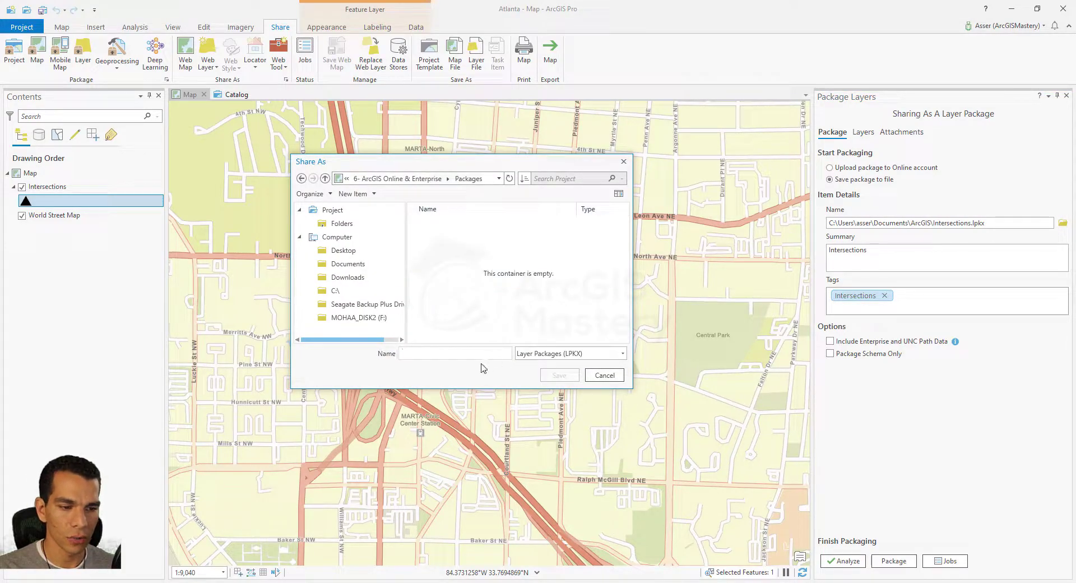
left_click(461, 353)
key("ctrl+v")
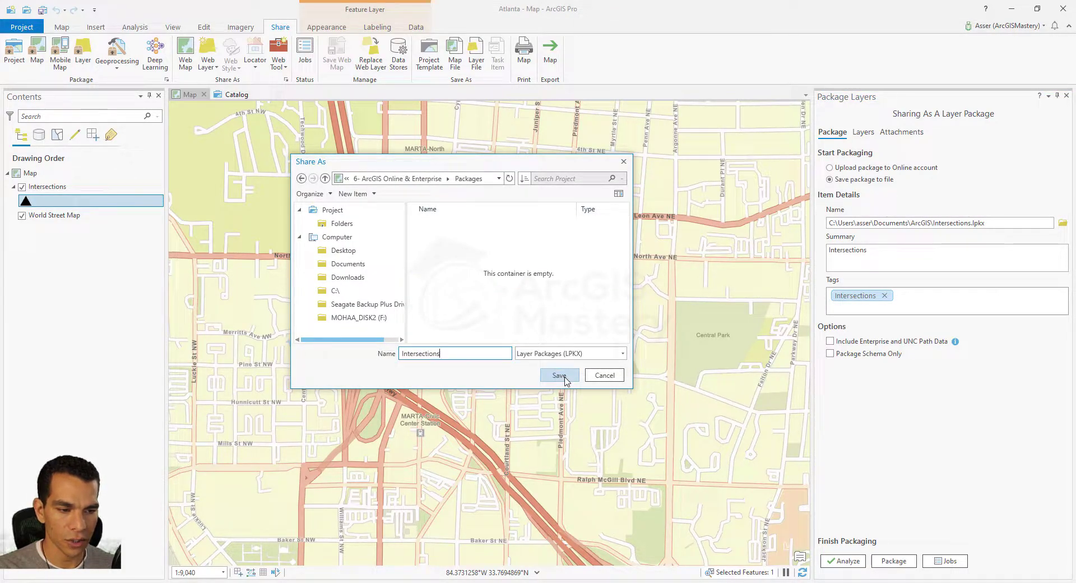
left_click(559, 375)
left_click(894, 561)
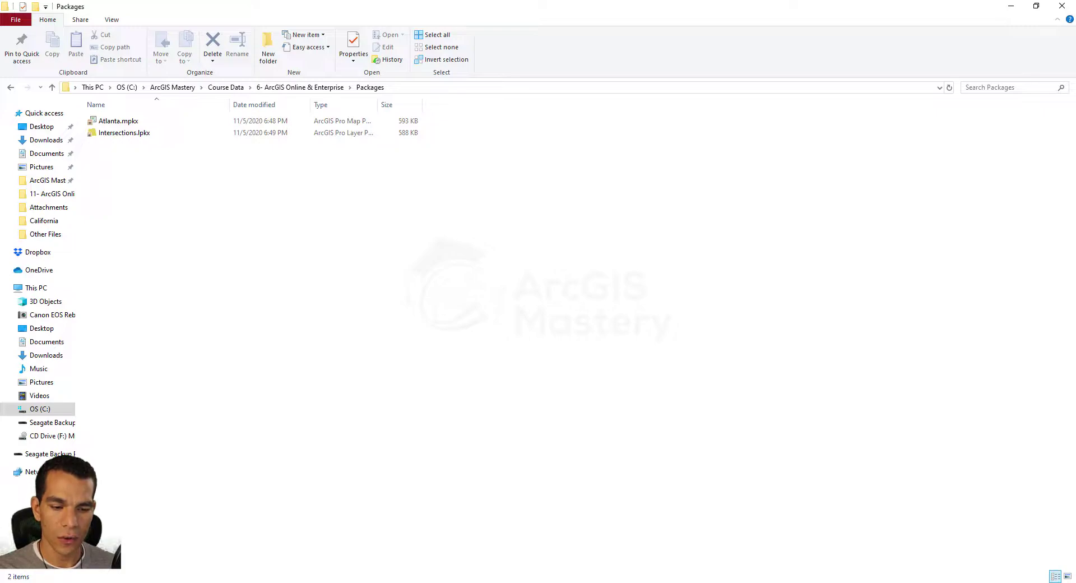
- Switch to ArcGIS Online and start adding cities_dtl.zip from the course's California Shapefiles folder to the California content folder
key("alt+Tab")
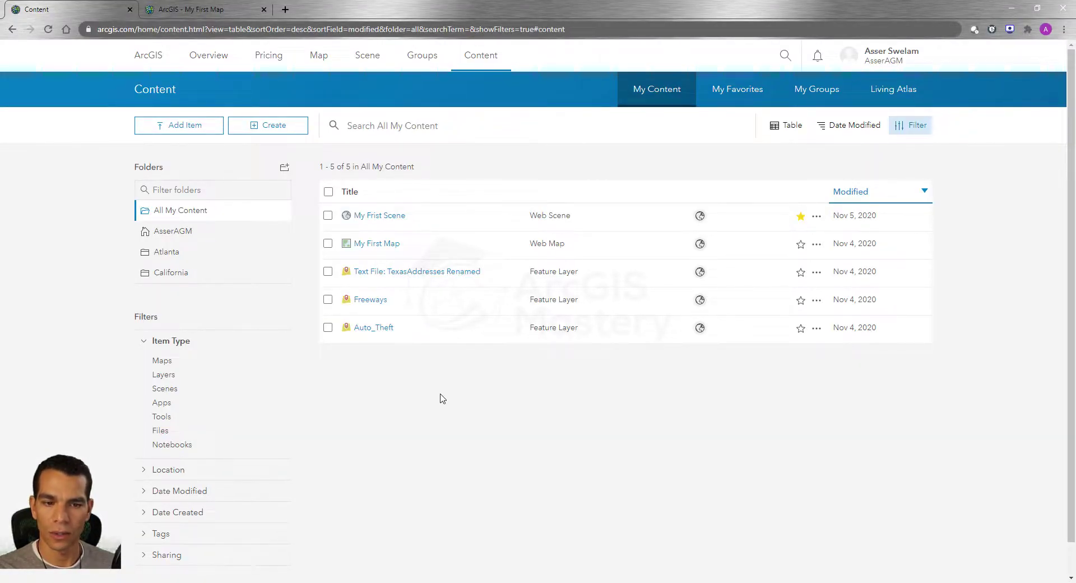
left_click(173, 274)
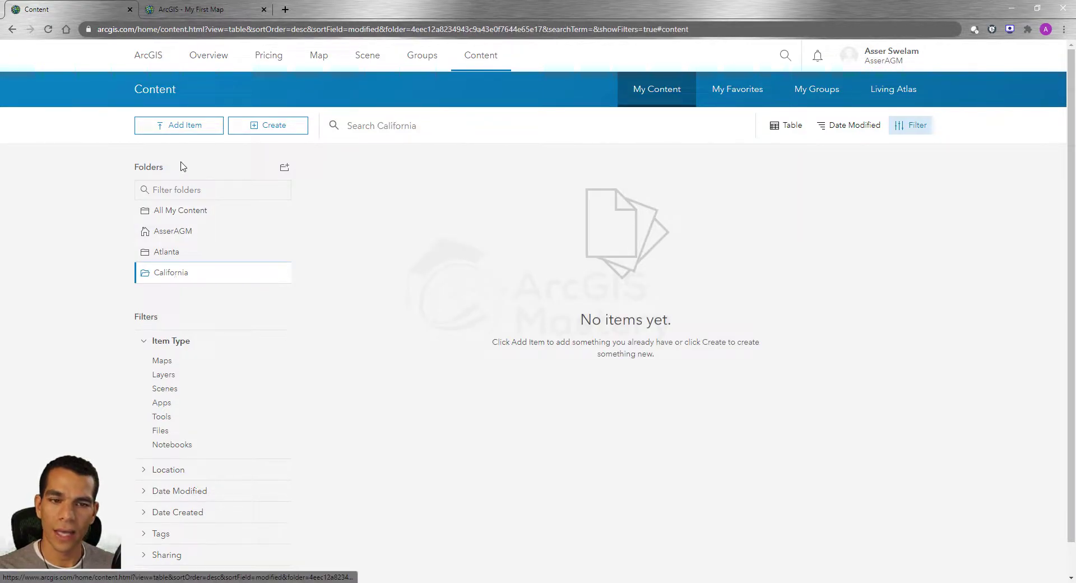
left_click(185, 129)
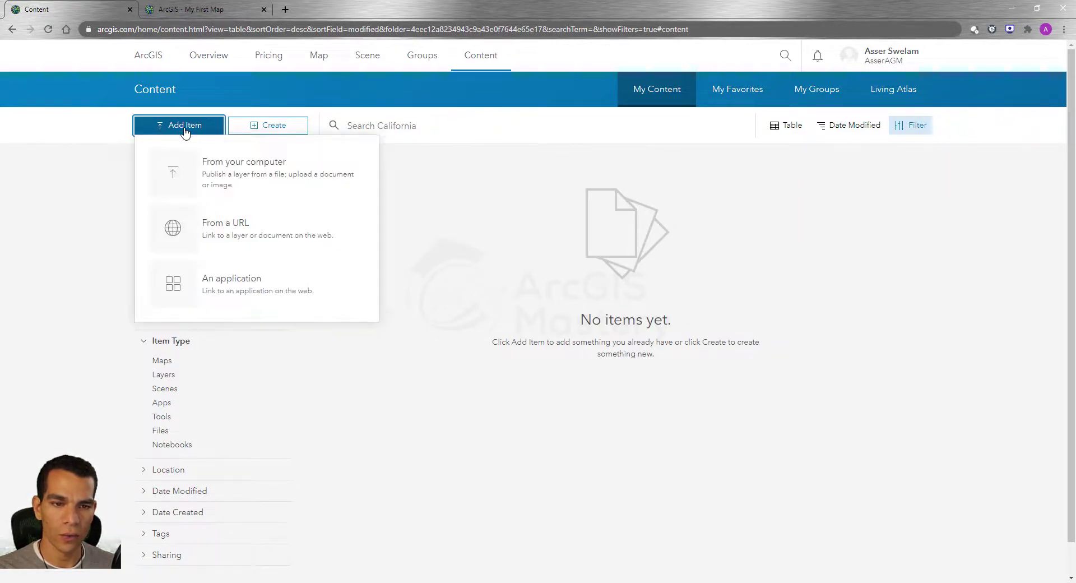
left_click(241, 183)
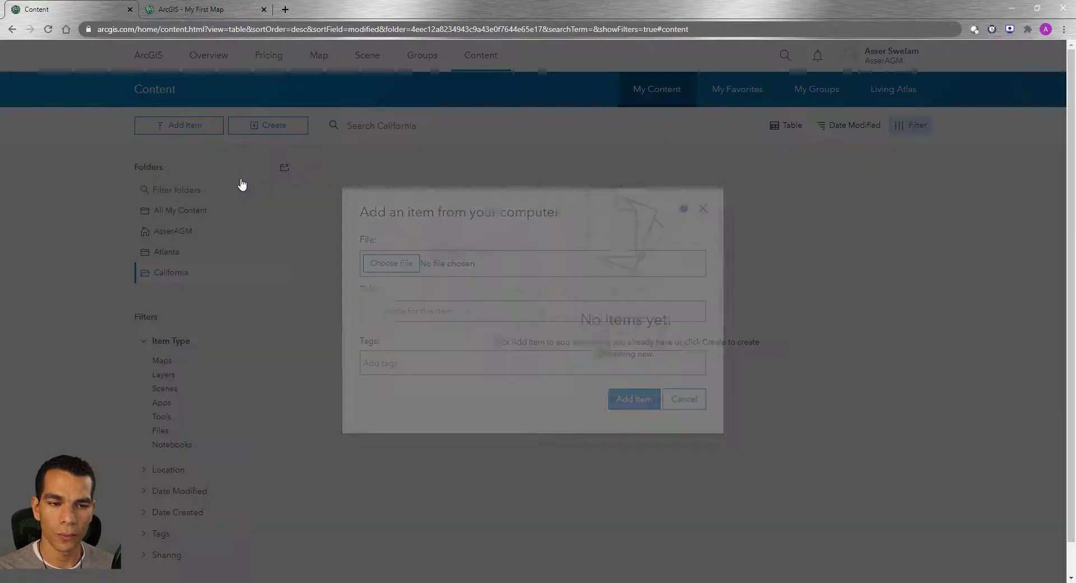
left_click(391, 264)
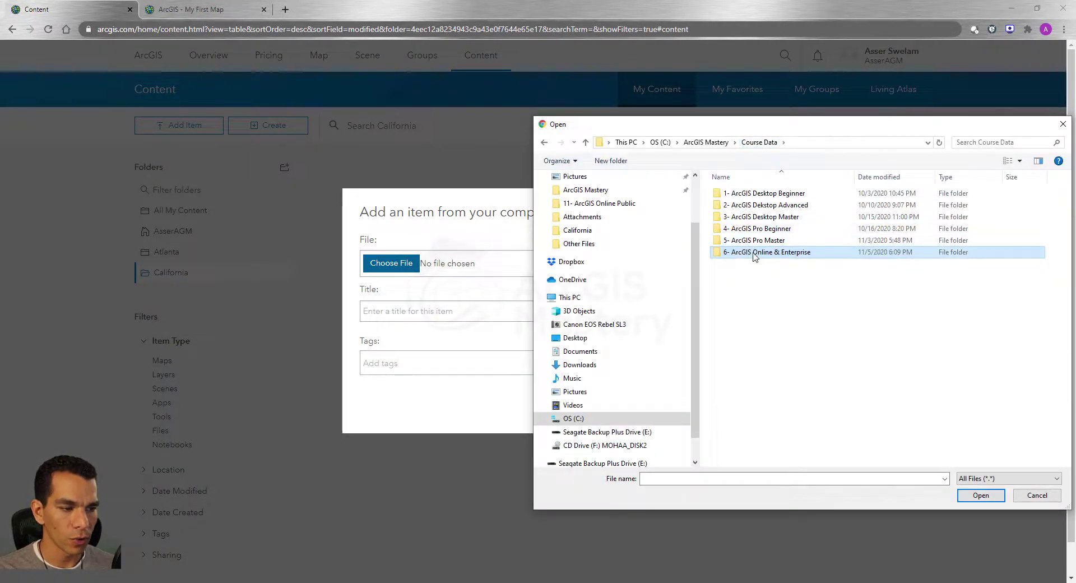
double_click(749, 252)
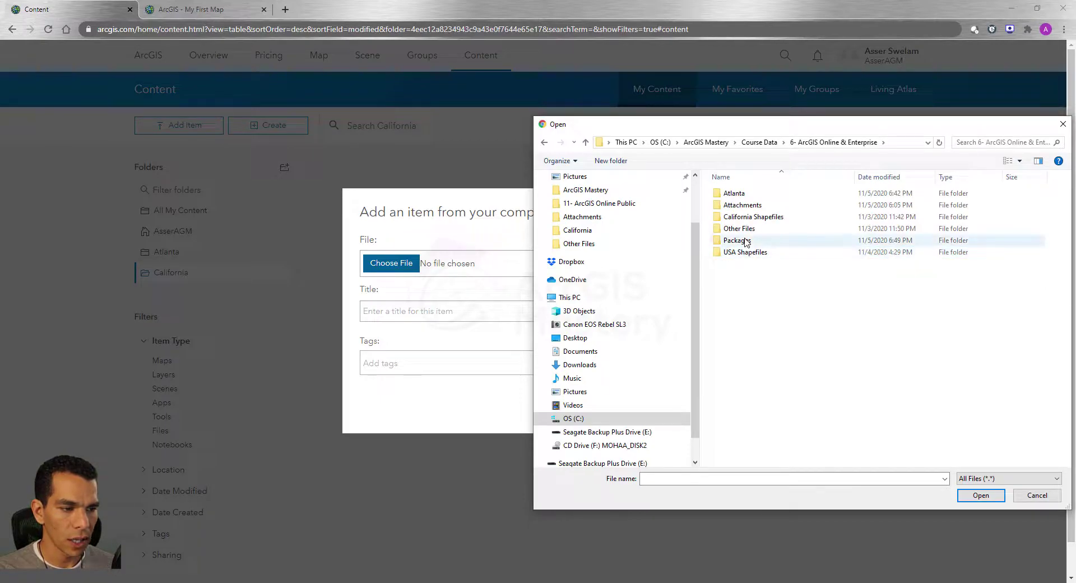
double_click(751, 217)
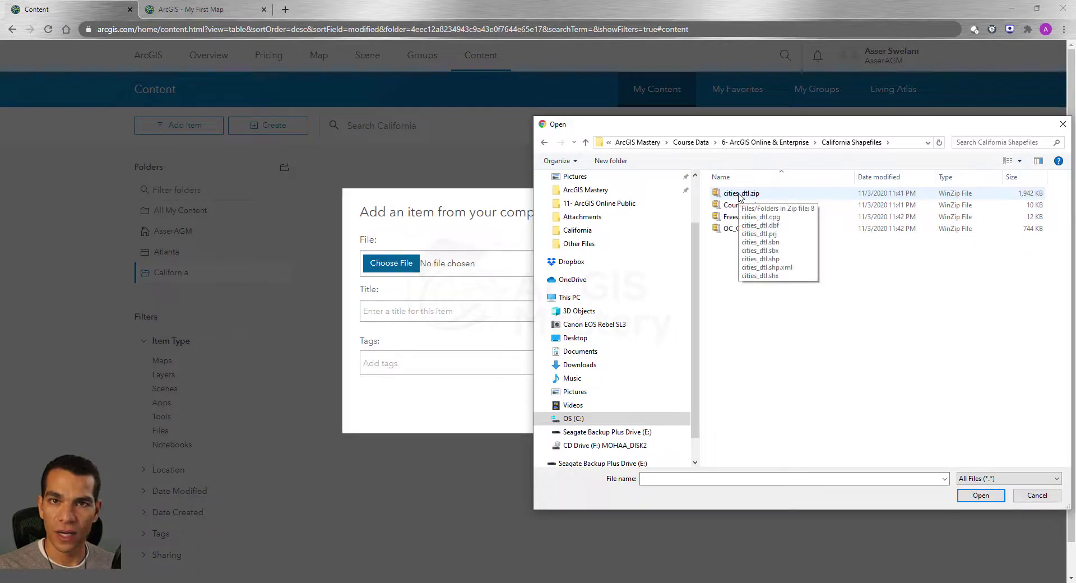
left_click(738, 194)
left_click(976, 496)
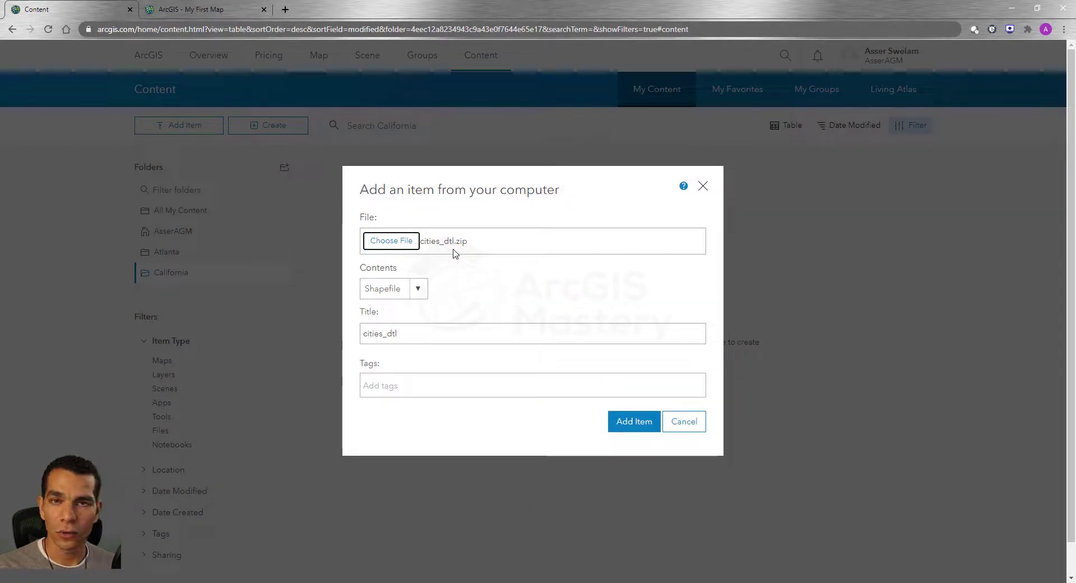
- Set the item's contents to Shapefile, title it Cities, tag it California, and add it
left_click(425, 293)
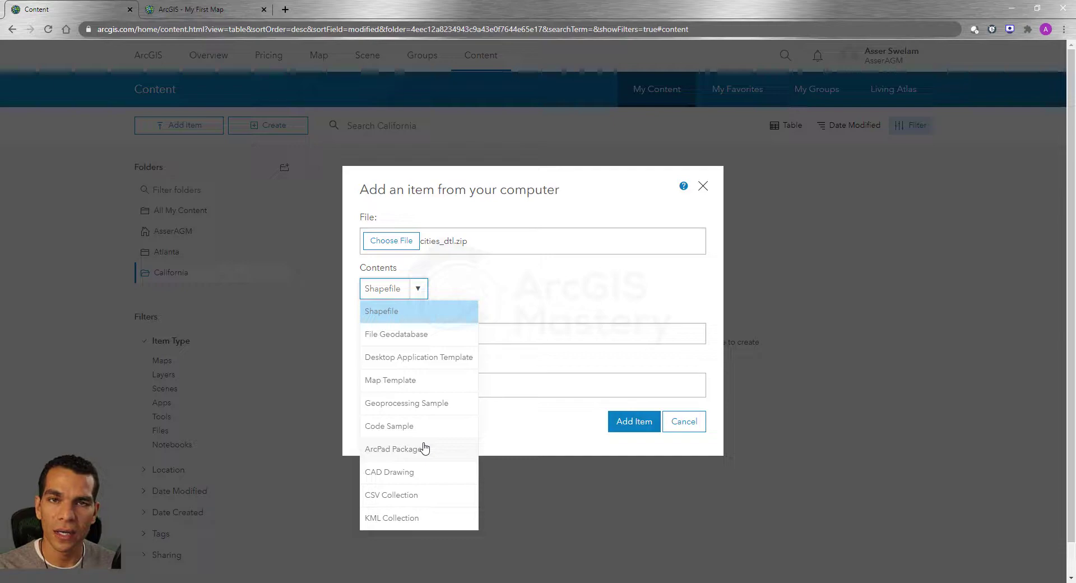
left_click(412, 317)
left_click_drag(409, 332, 344, 333)
type("Cities")
key("Tab")
type("California")
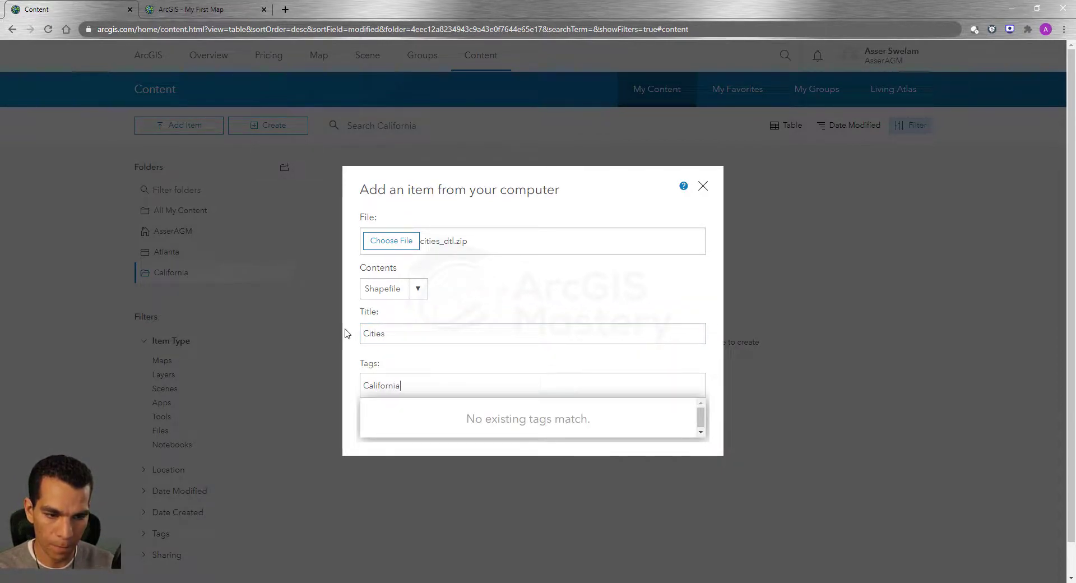
key("Return")
left_click(631, 455)
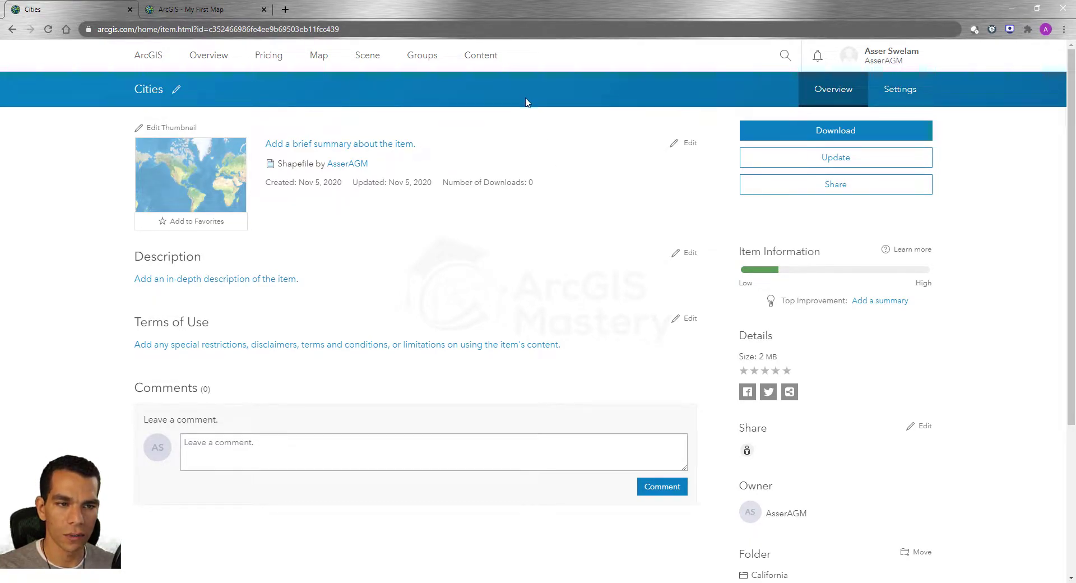
- Return to the content listing, open a new map in a separate browser tab, and check which My Content layers it offers
left_click(482, 56)
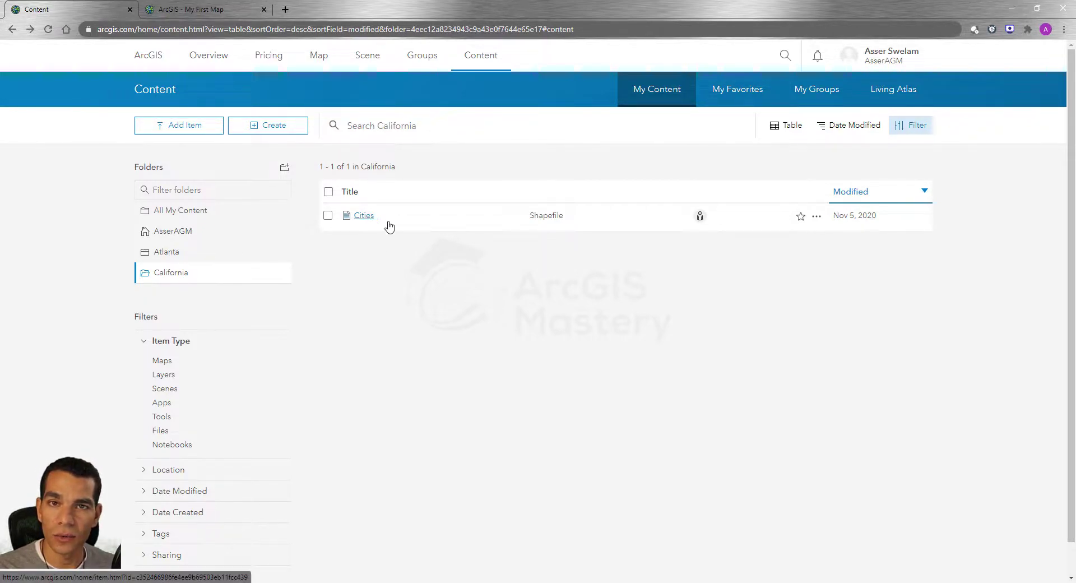
right_click(322, 61)
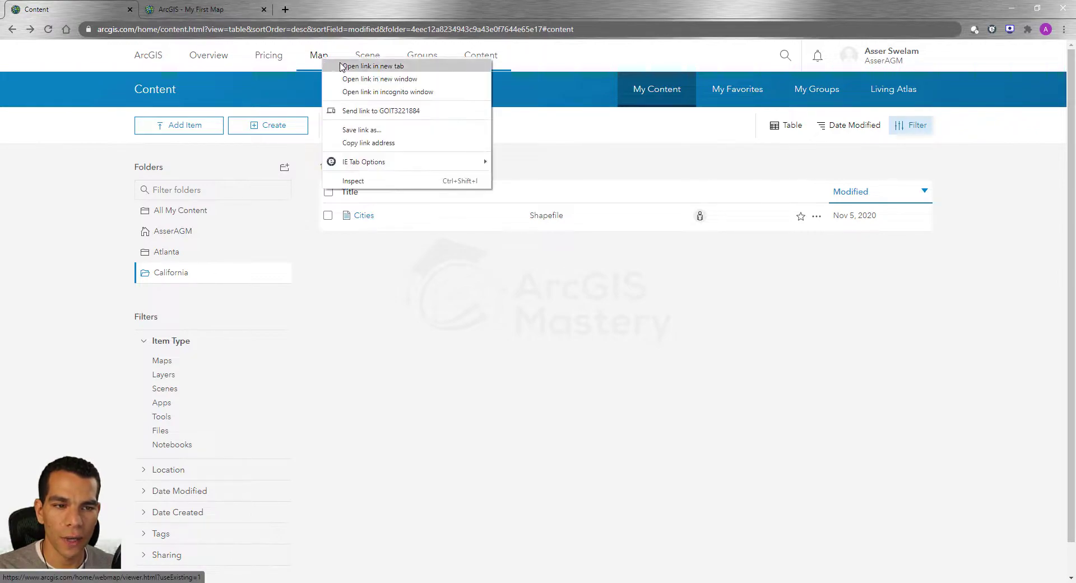
left_click(353, 68)
left_click(331, 10)
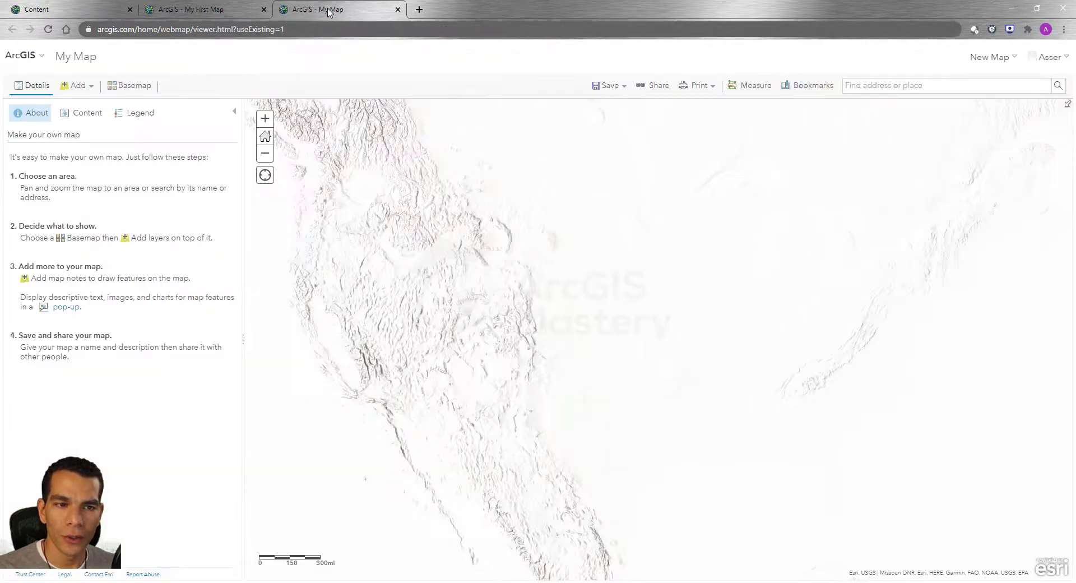
left_click(81, 87)
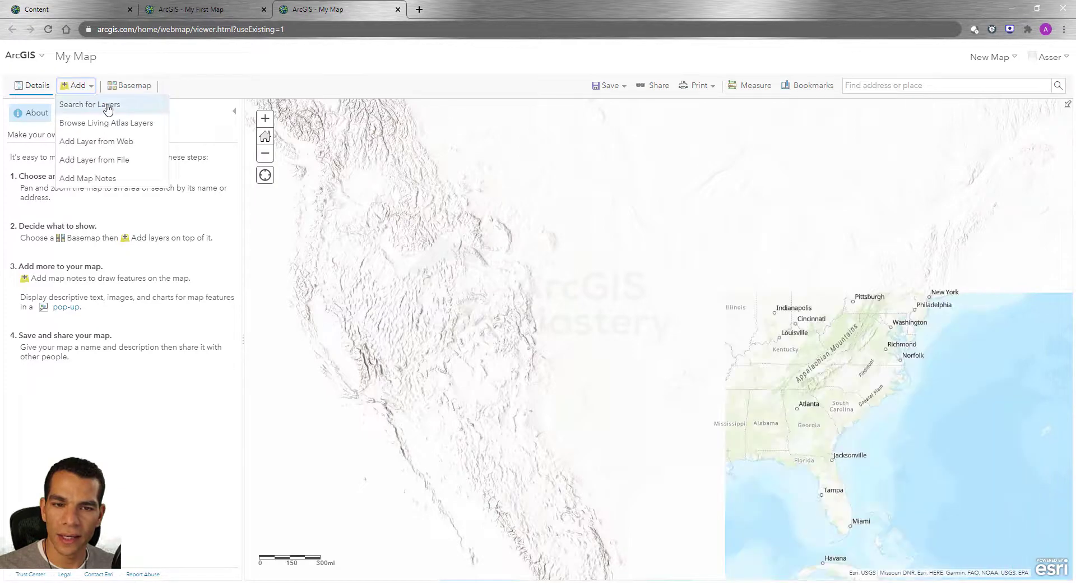
left_click(108, 106)
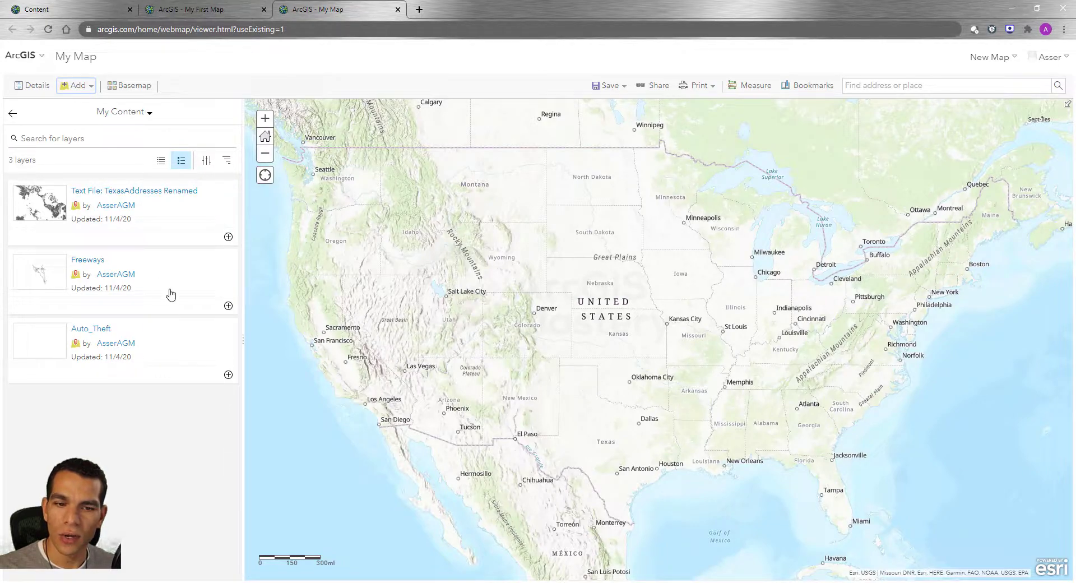
left_click(55, 8)
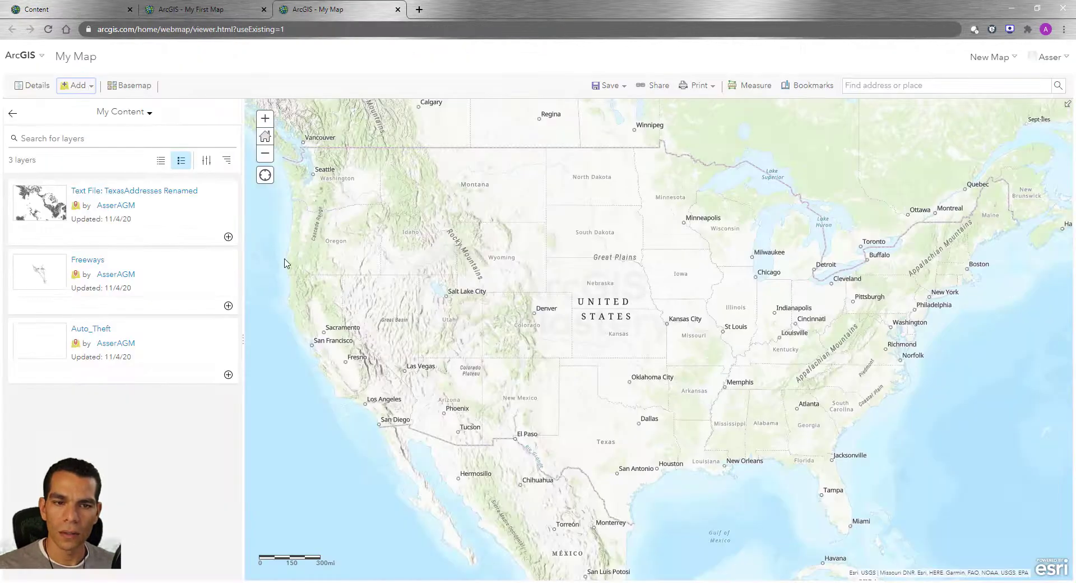
- Import OC_Cities.zip into the map as a layer from file, with features generalized for web display
left_click(77, 86)
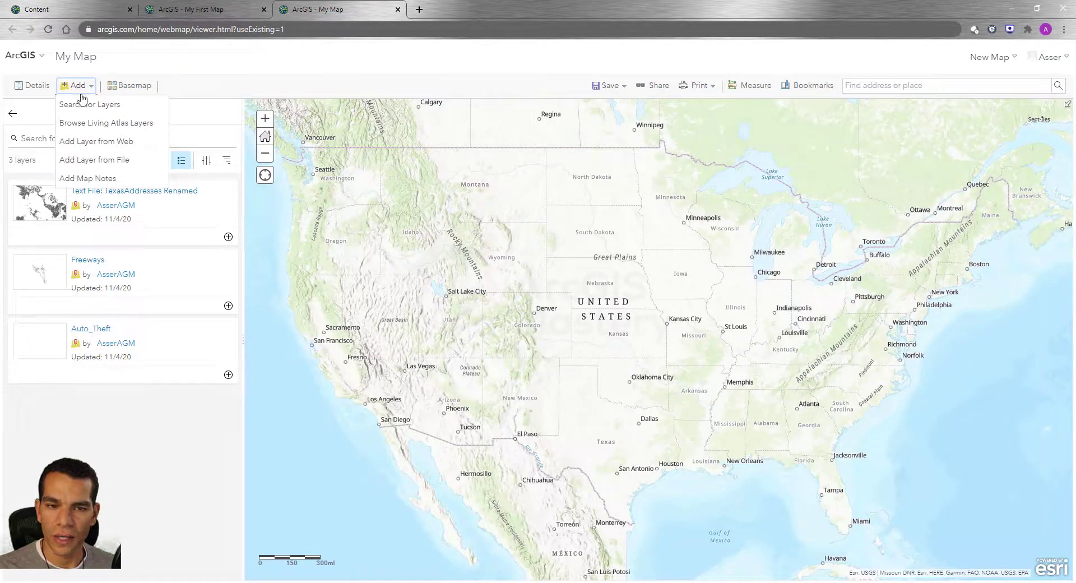
left_click(106, 160)
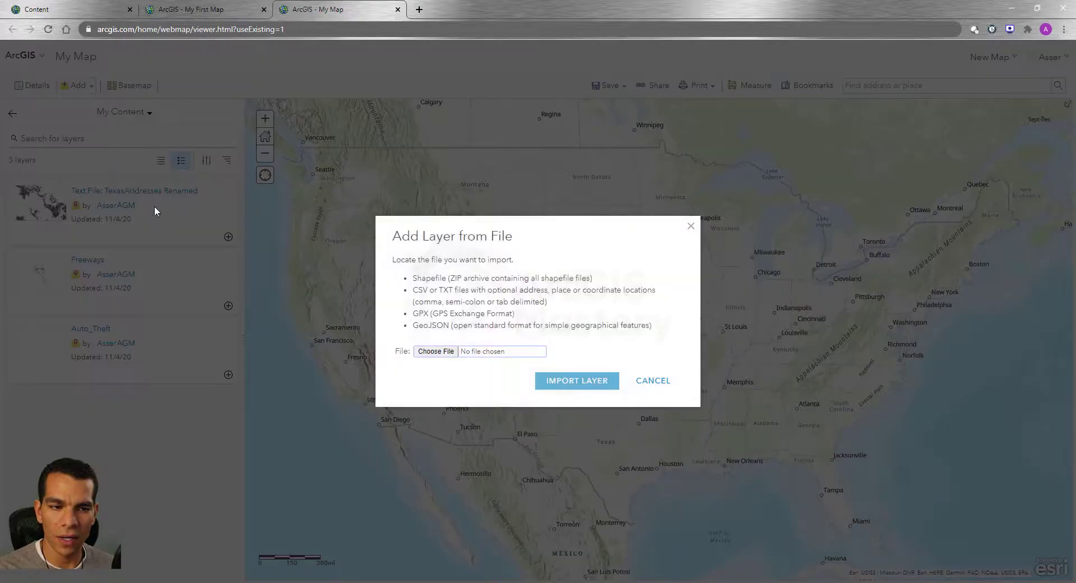
left_click(442, 353)
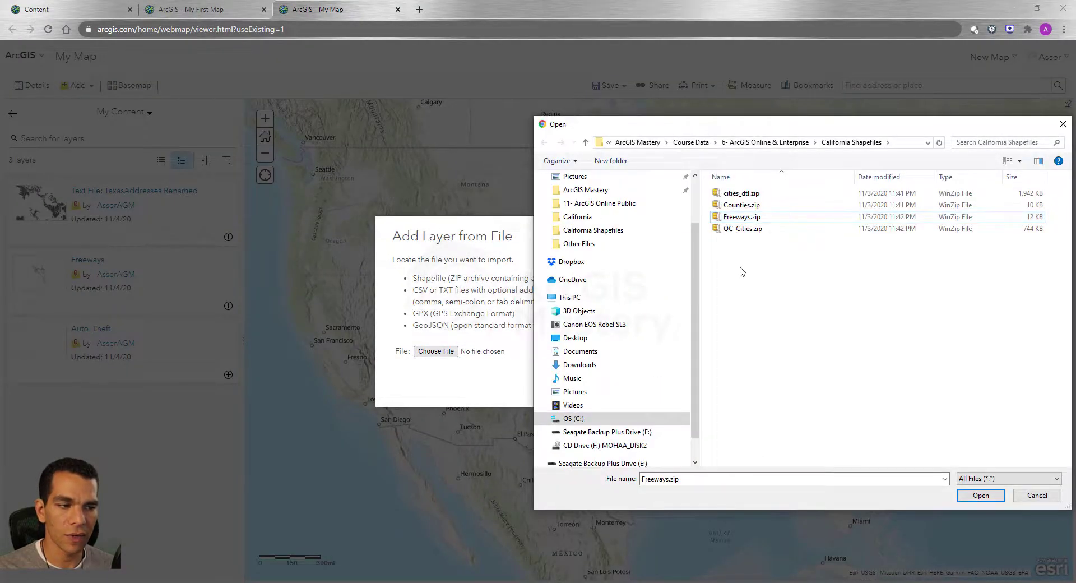
left_click(741, 230)
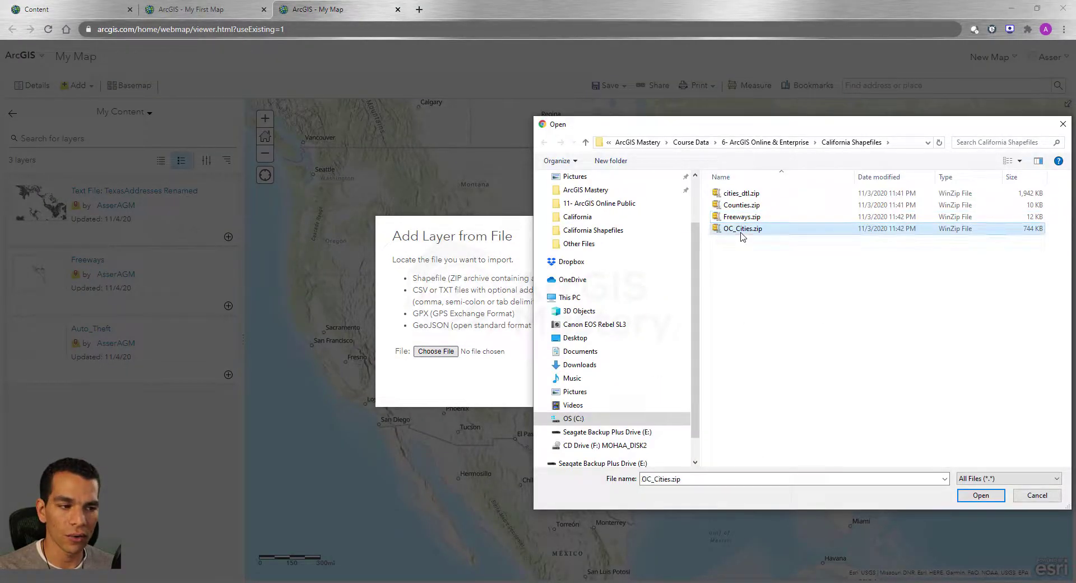
left_click(980, 496)
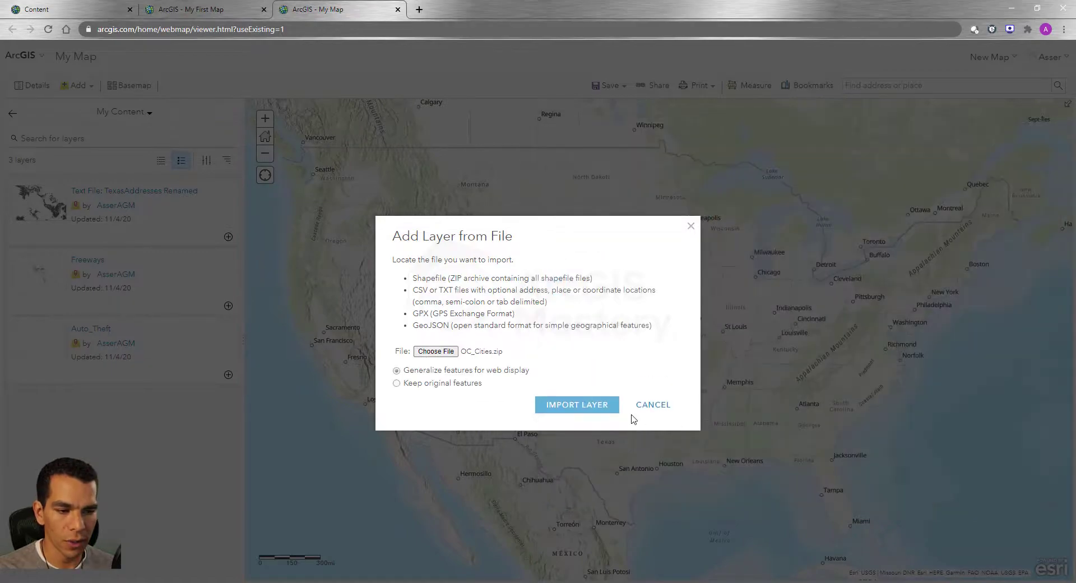
left_click(569, 406)
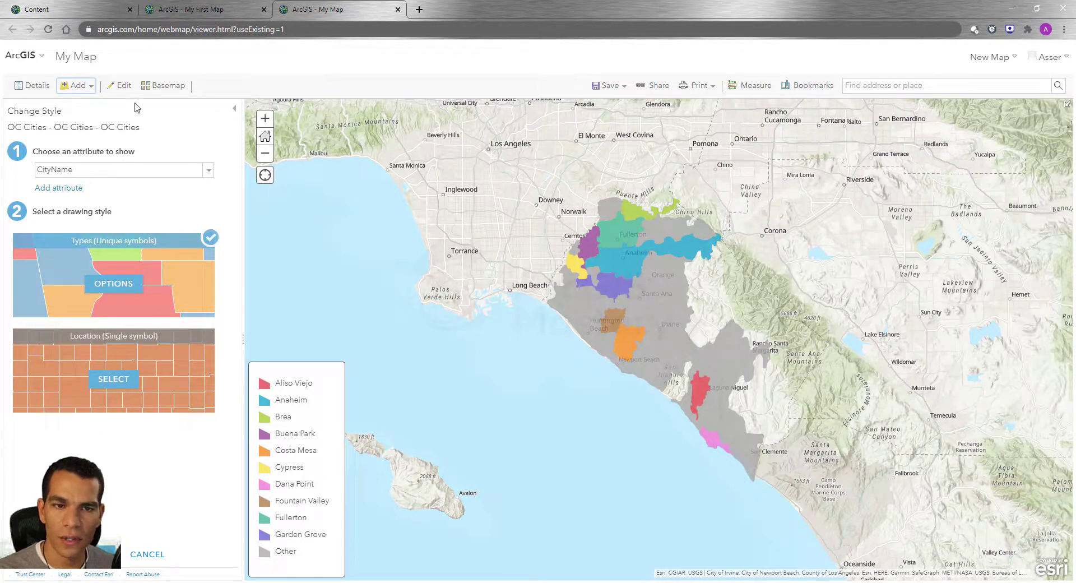
- Save the OC Cities map layer as an item titled OC_Cities with the tag California in the California folder
left_click(31, 88)
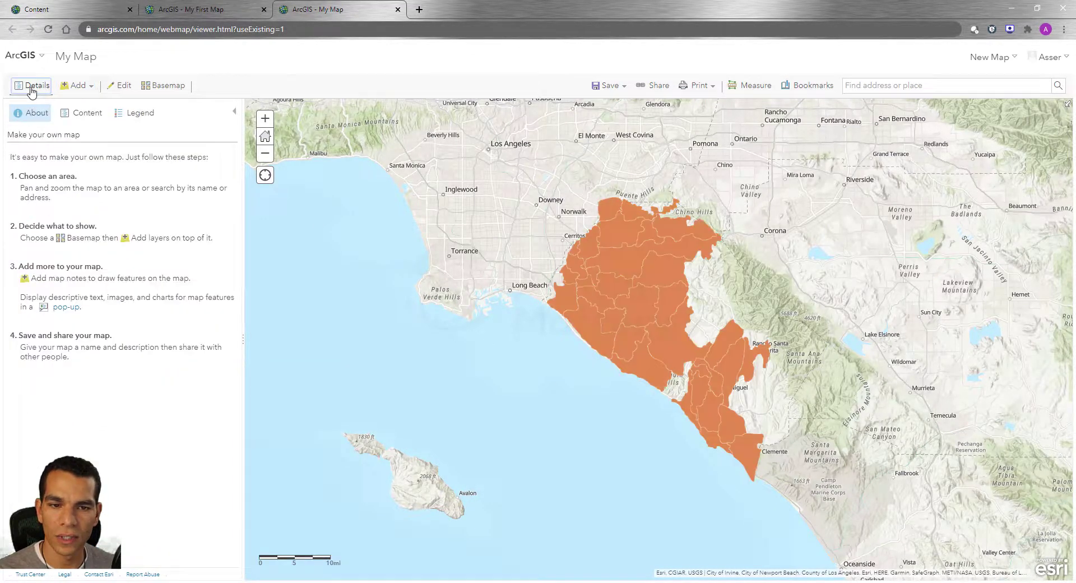
left_click(84, 115)
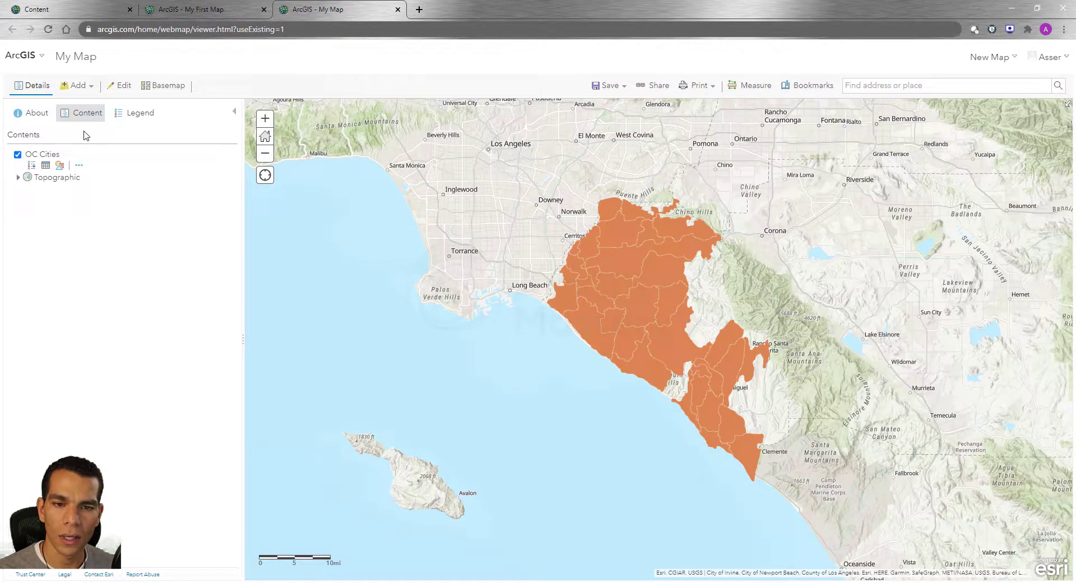
left_click(80, 166)
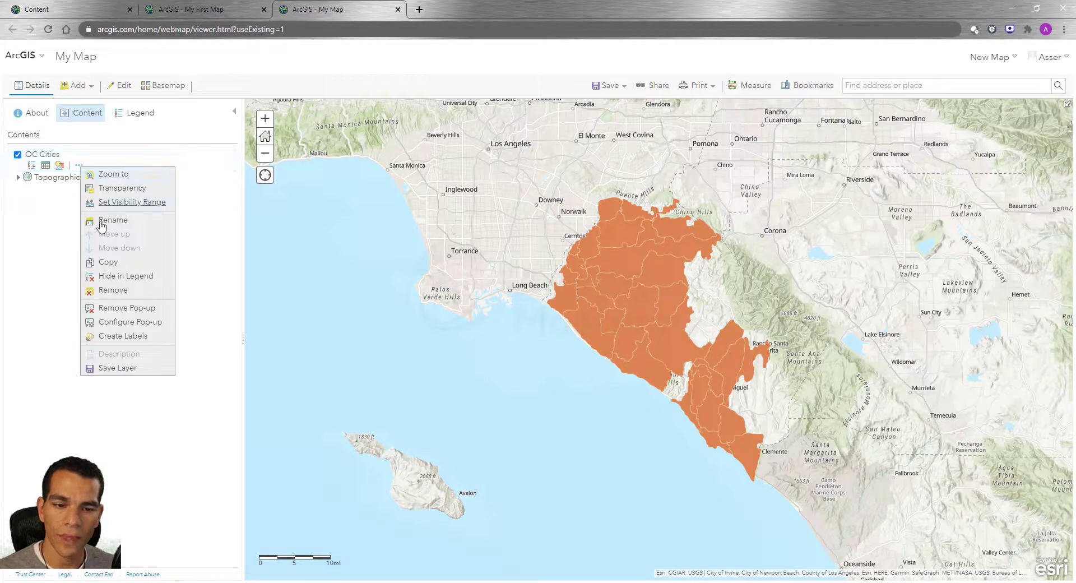
left_click(129, 369)
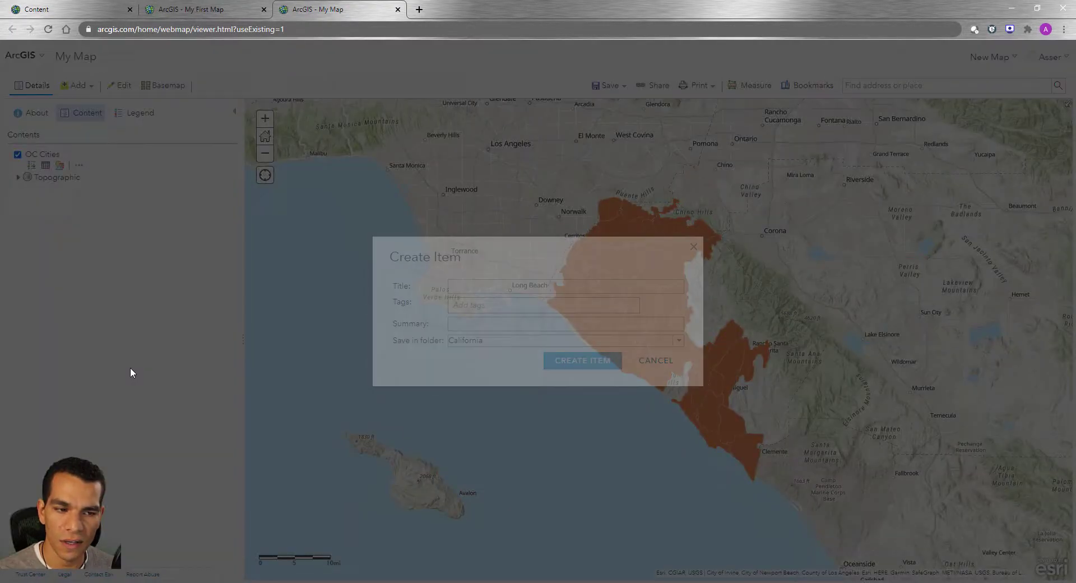
left_click(477, 305)
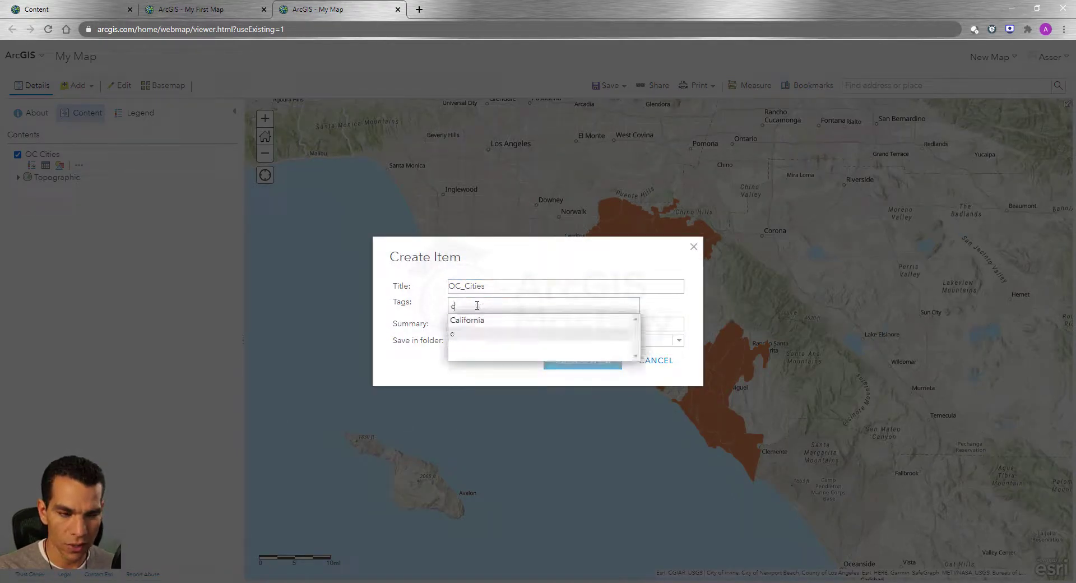
left_click(473, 324)
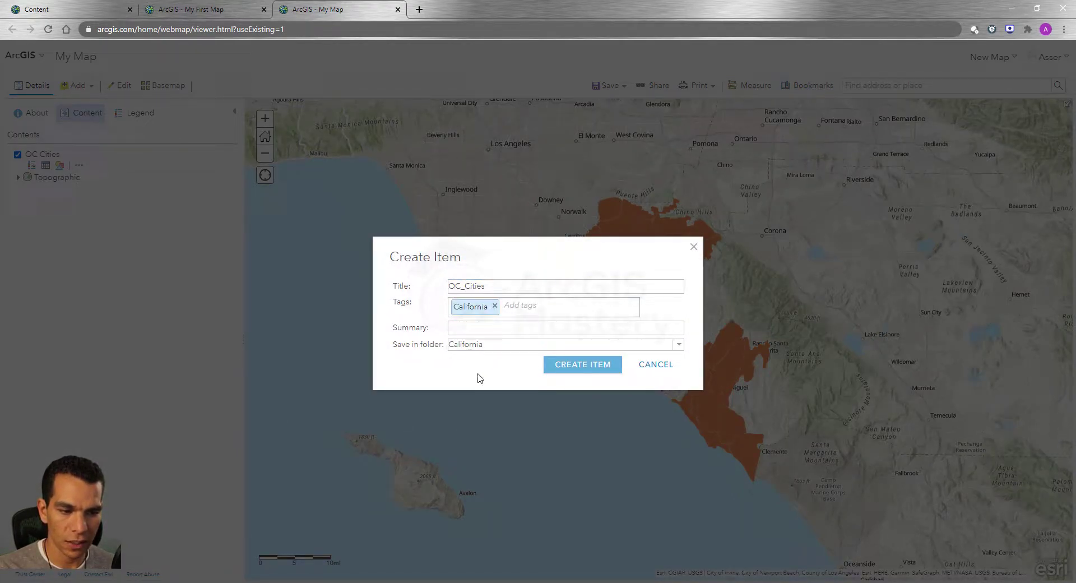
left_click(569, 371)
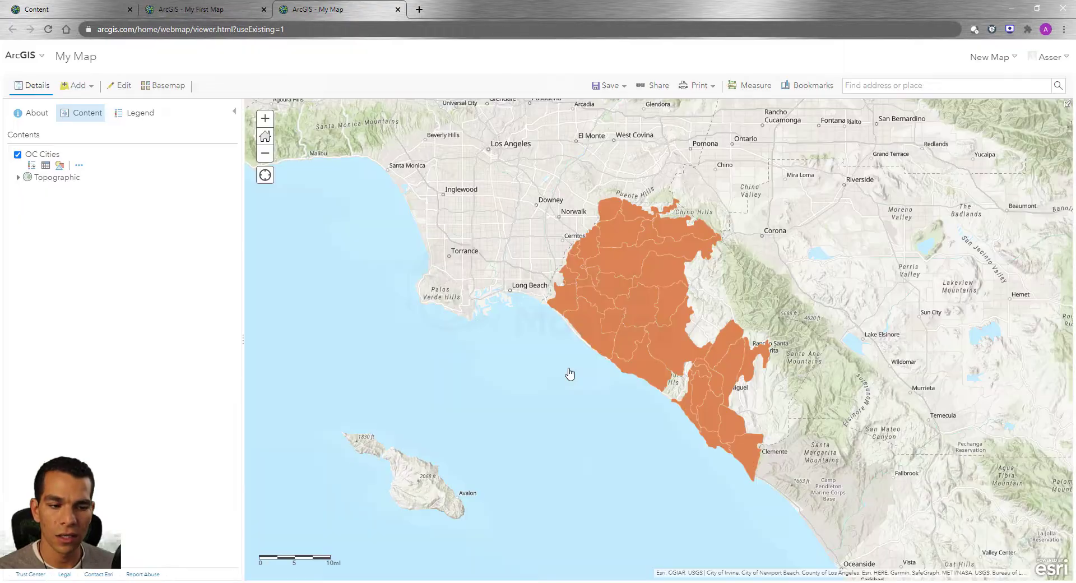
- Refresh the California content folder to check its items, and view the OC Cities layer's options in the map
left_click(106, 10)
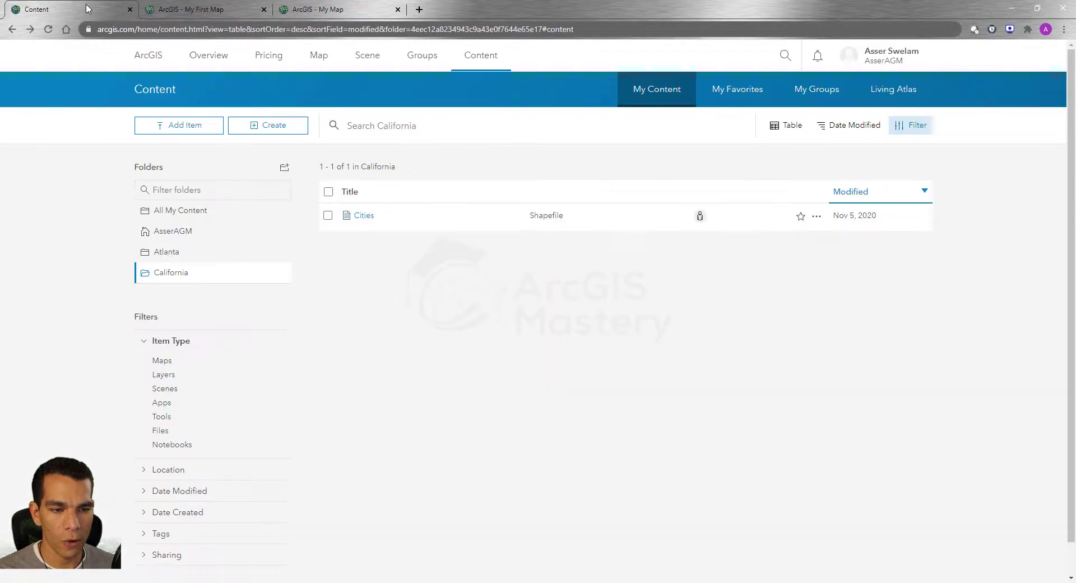
left_click(48, 29)
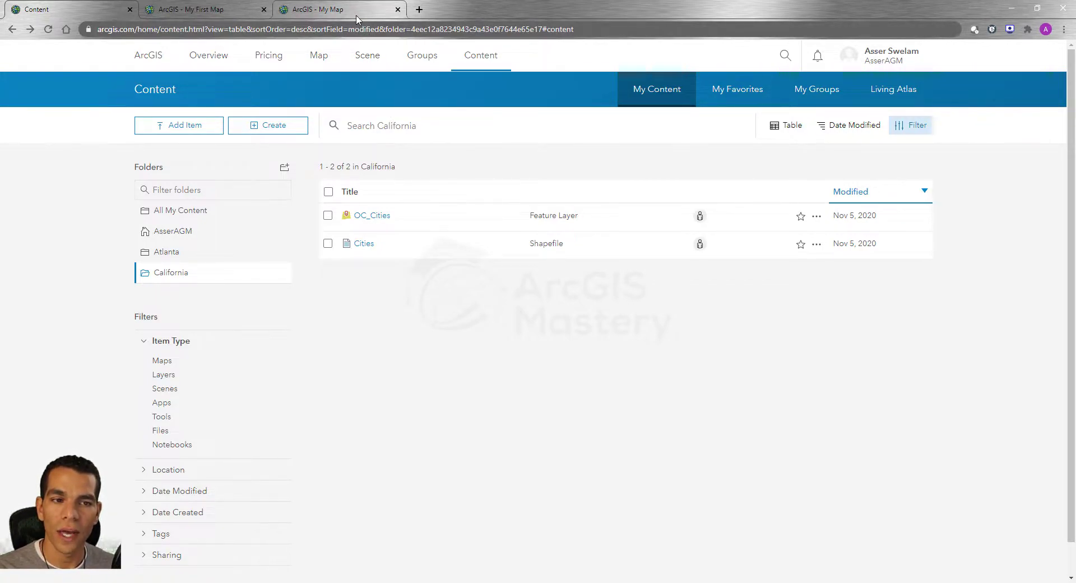
left_click(325, 10)
left_click(79, 166)
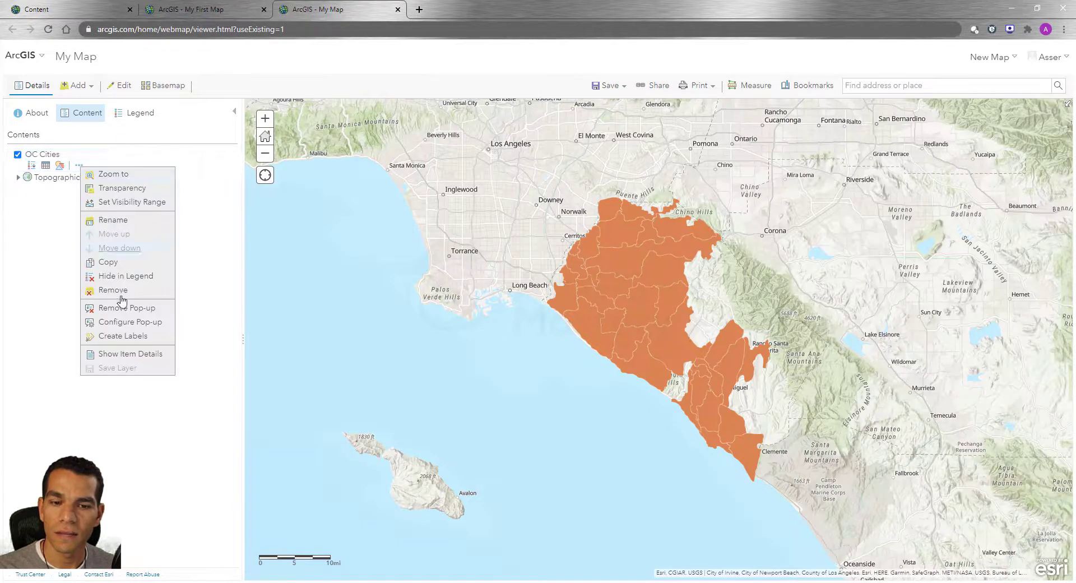
- In the Atlanta content folder, start a new item from the computer using Atlanta.mpkx from the Packages folder
key("ctrl+1")
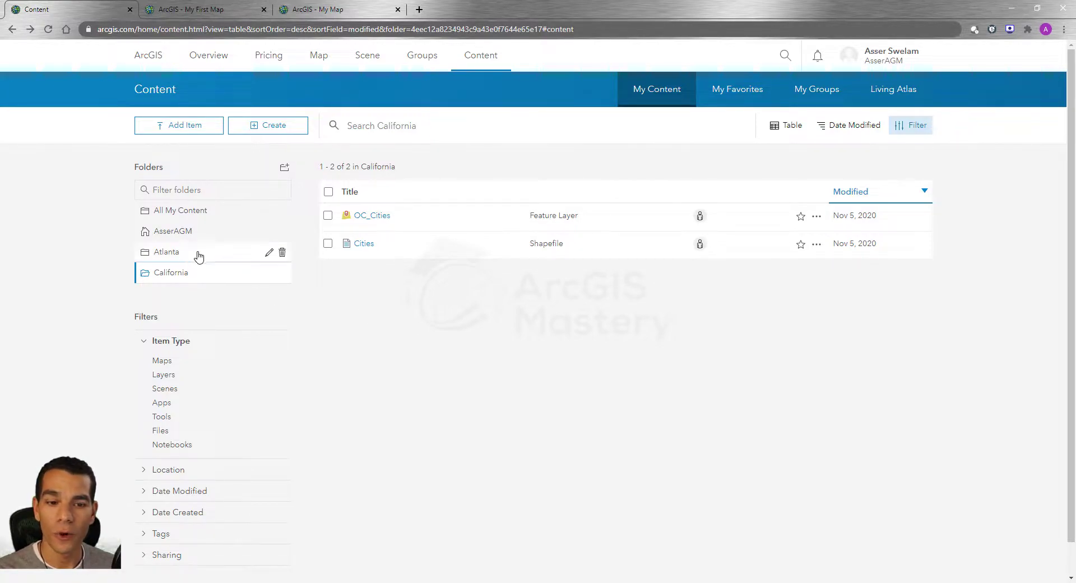
left_click(168, 253)
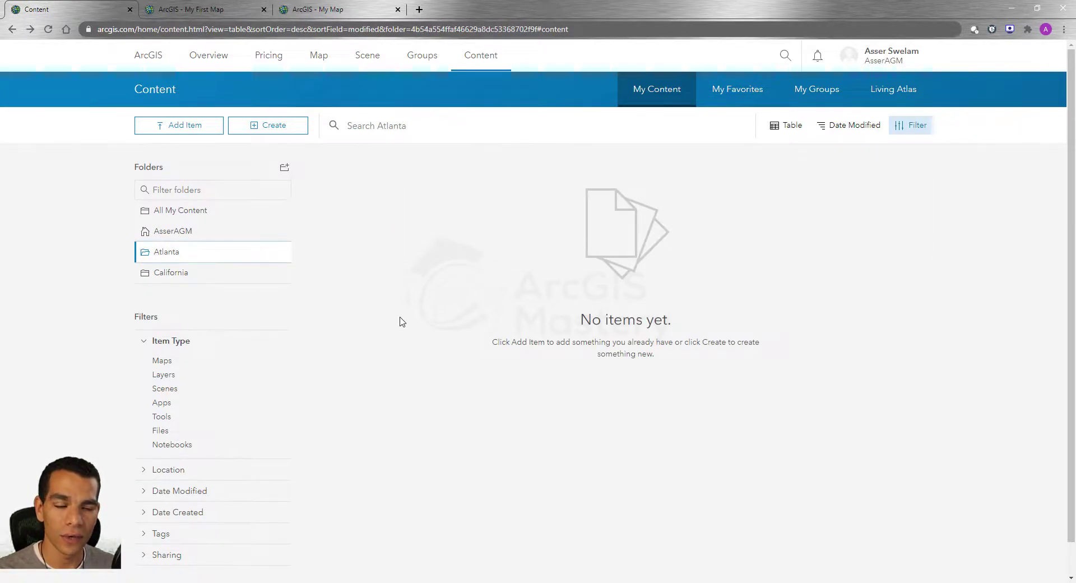
left_click(180, 128)
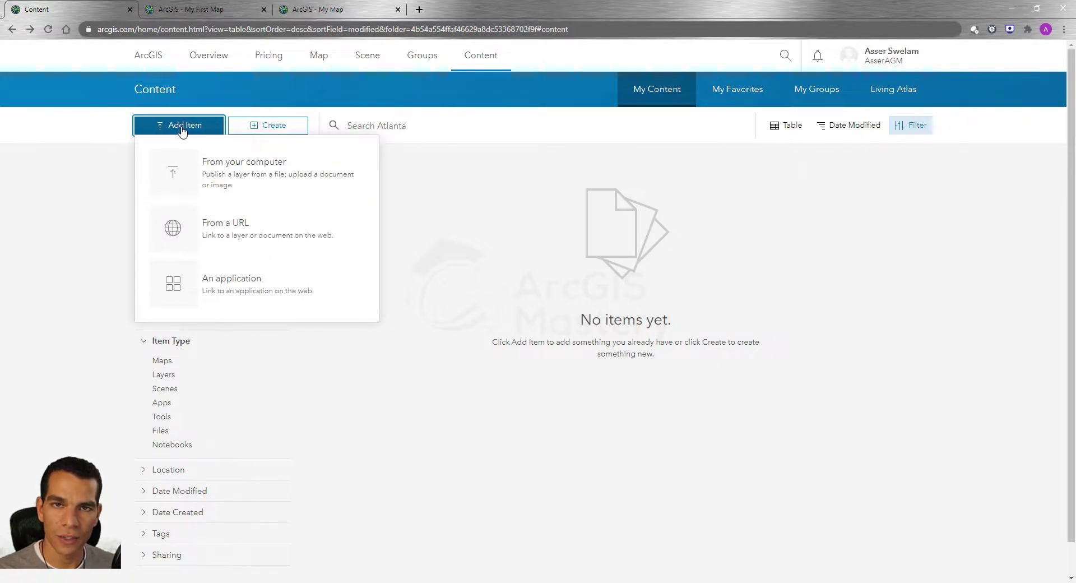
left_click(244, 168)
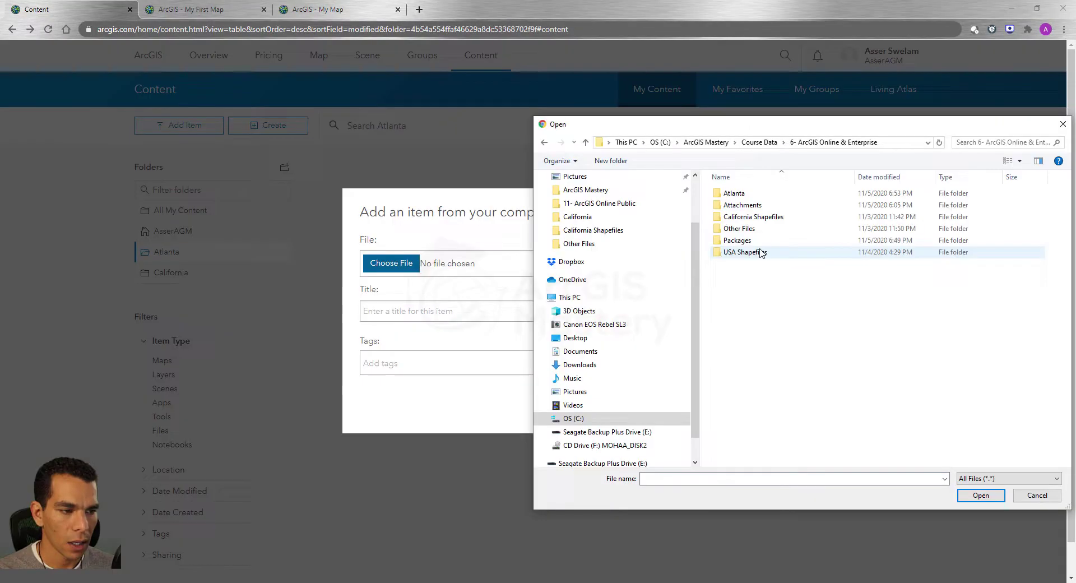
double_click(741, 244)
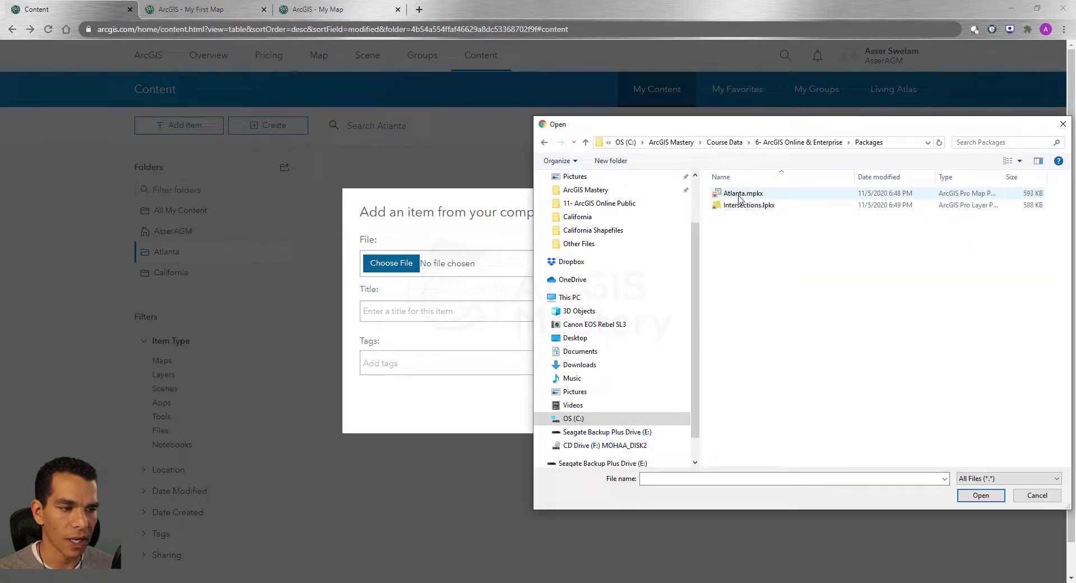
left_click(739, 196)
left_click(980, 495)
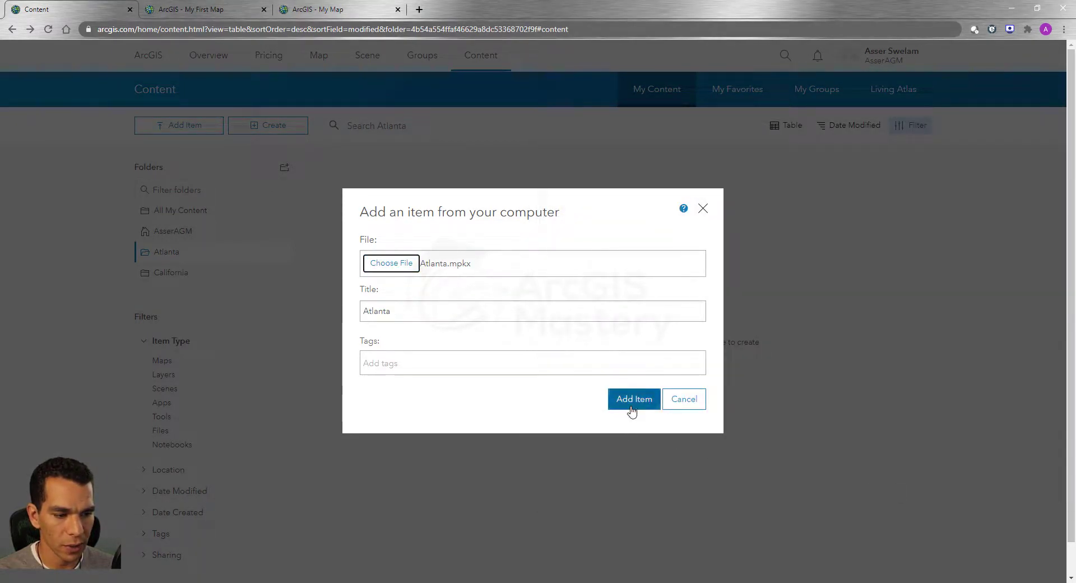
- Tag the Atlanta map package with its title, Atlanta, add the item, and return to the content listing
left_click(385, 315)
double_click(387, 310)
key("ctrl+c")
left_click(398, 365)
key("ctrl+v")
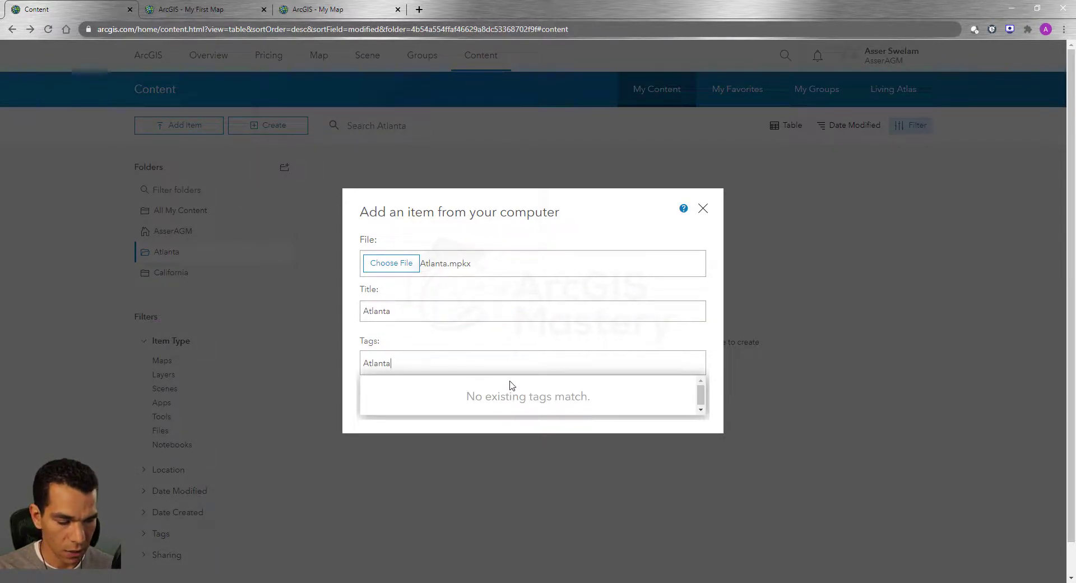
key("Return")
left_click(627, 428)
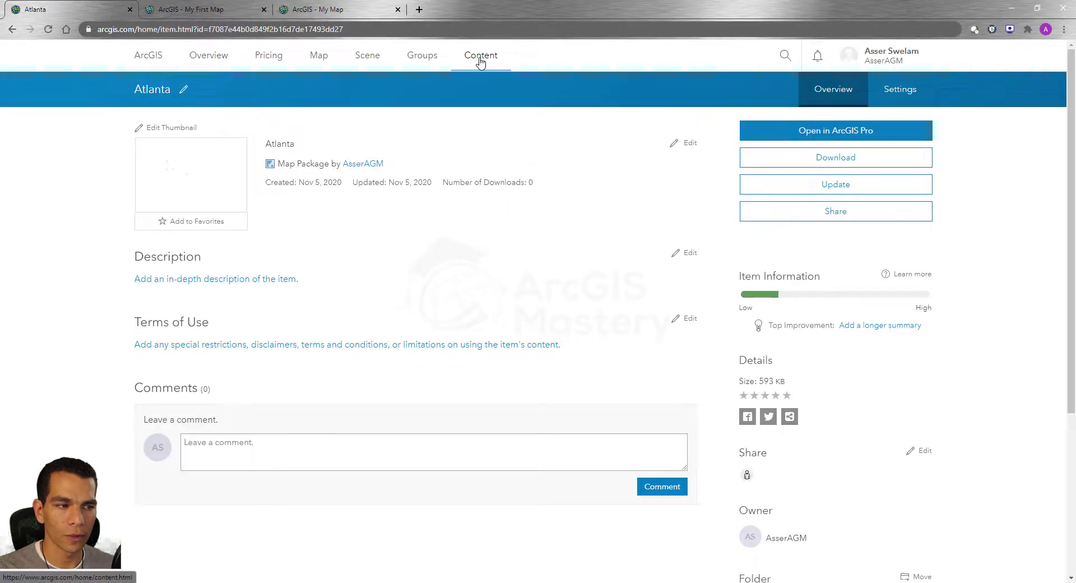
left_click(480, 58)
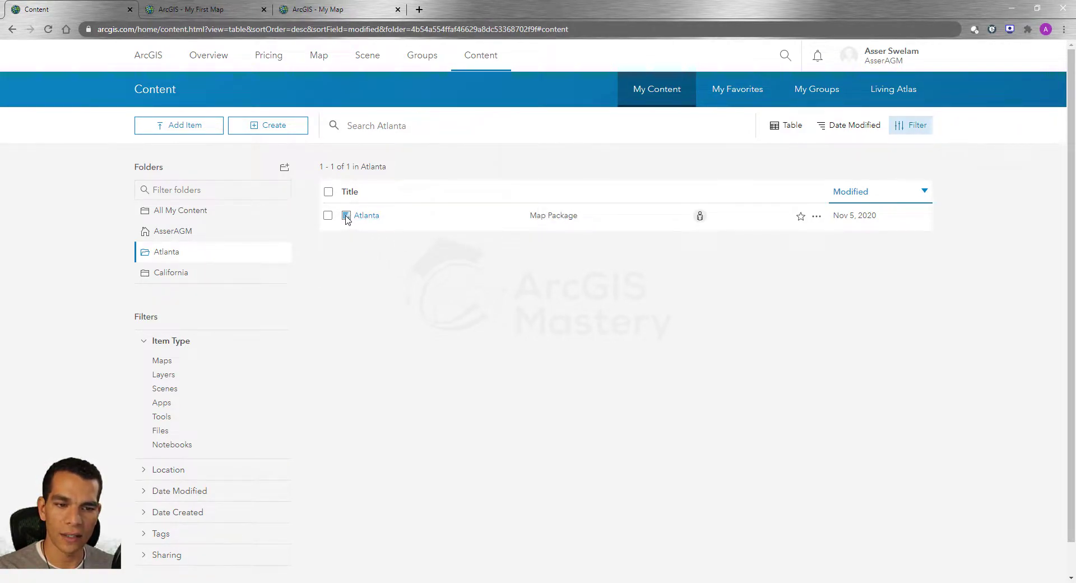
- Upload Intersections.lpkx from the computer to the Atlanta folder with the existing tag Atlanta
left_click(170, 129)
left_click(224, 177)
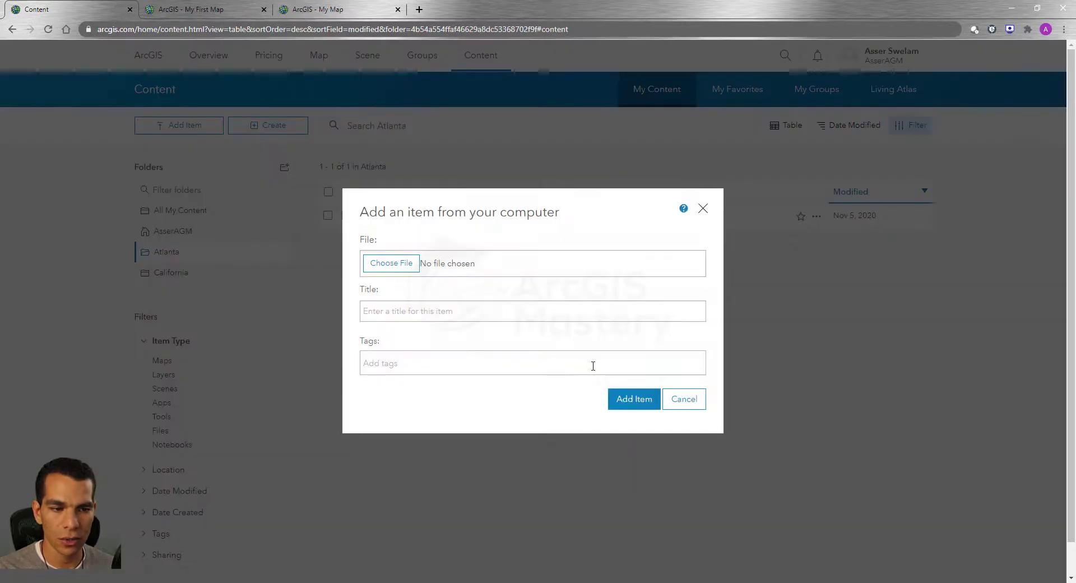
left_click(392, 264)
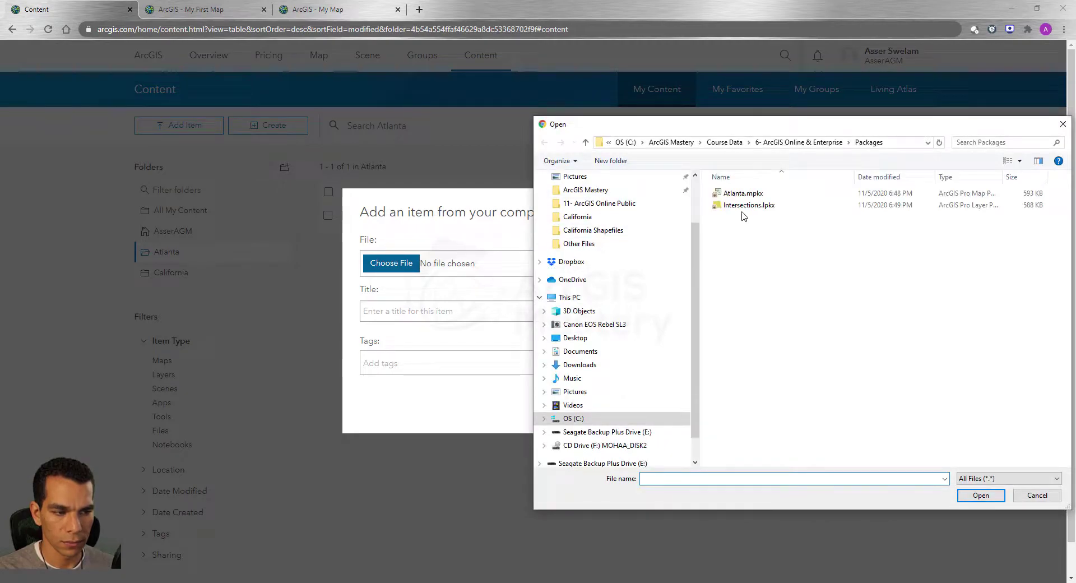
left_click(749, 205)
left_click(969, 496)
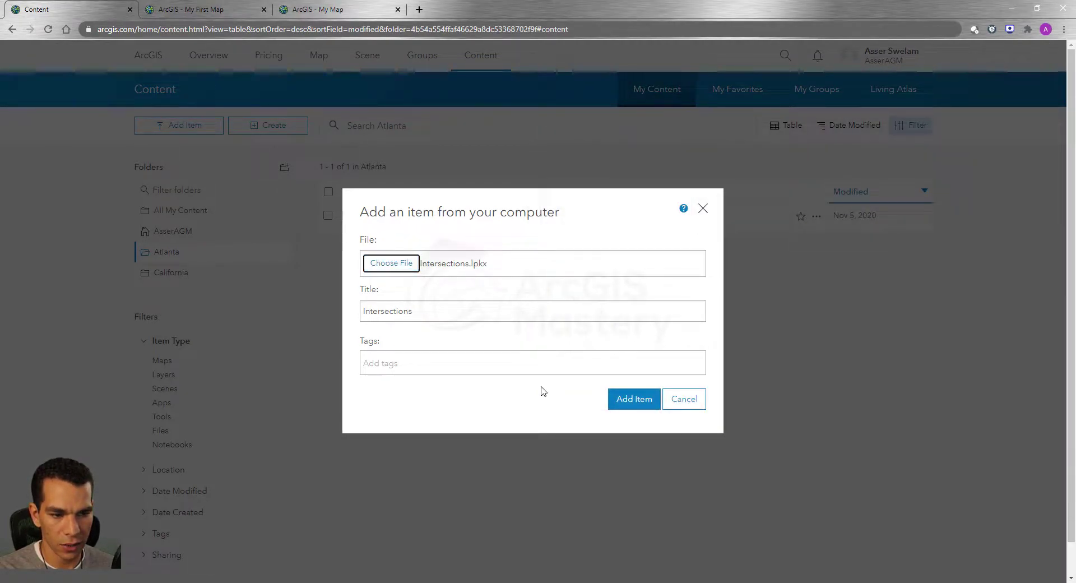
left_click(423, 365)
type("a")
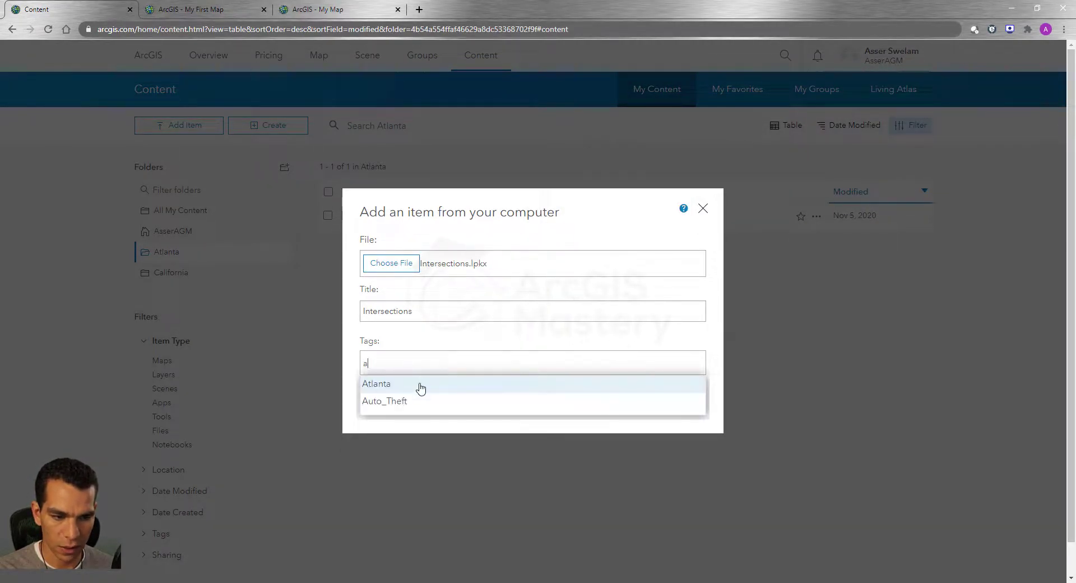
left_click(404, 384)
left_click(614, 426)
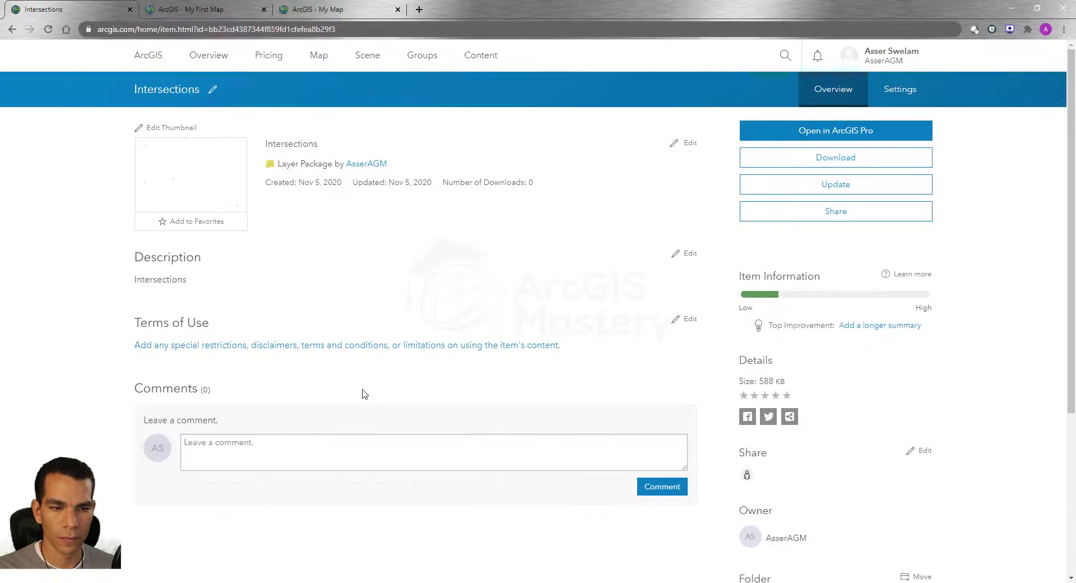
- Return to the content listing and review the items in the Atlanta and California folders
left_click(485, 59)
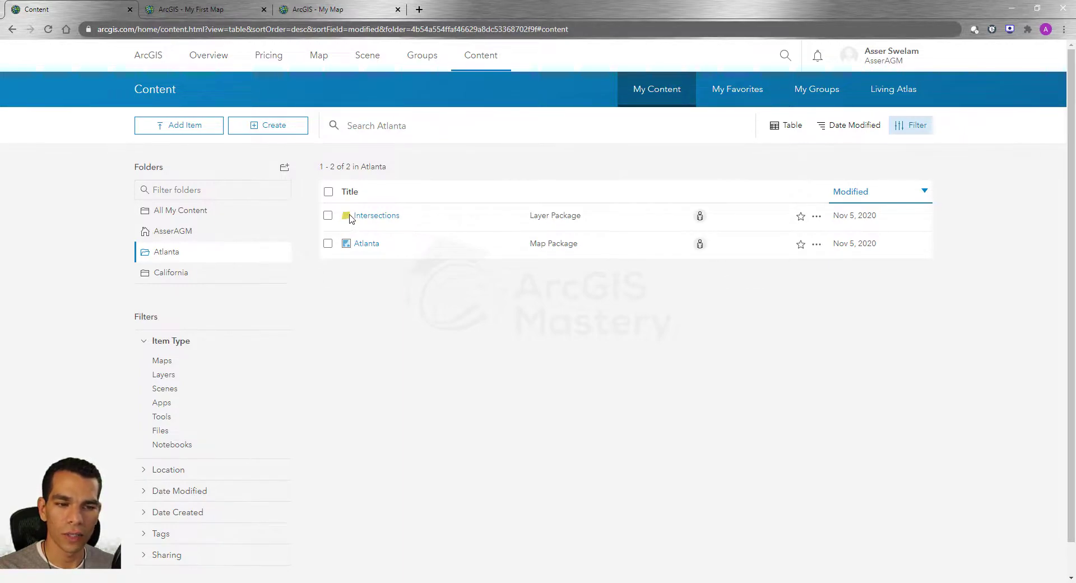
left_click(180, 274)
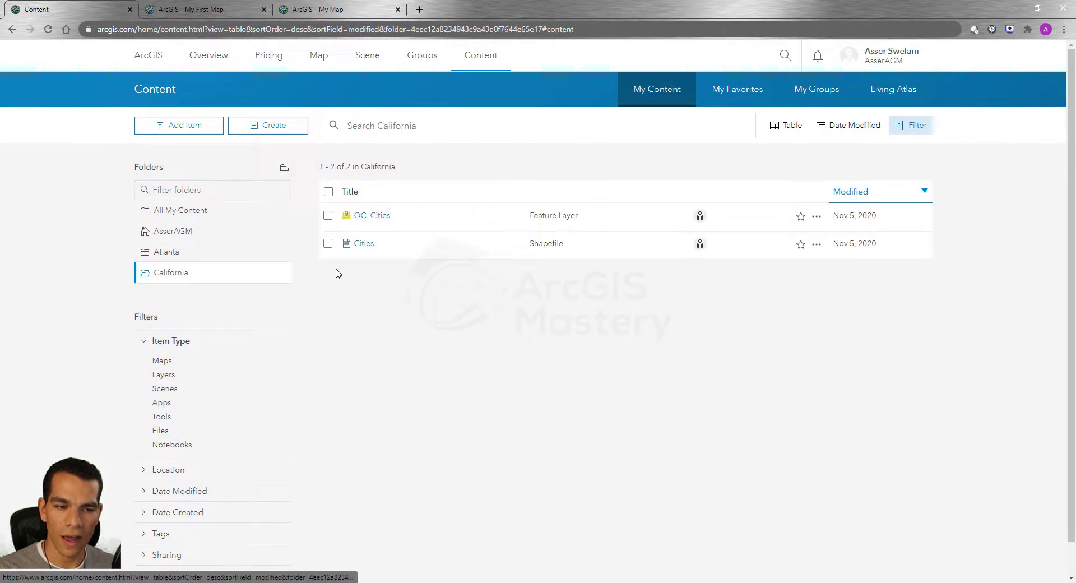
left_click(171, 252)
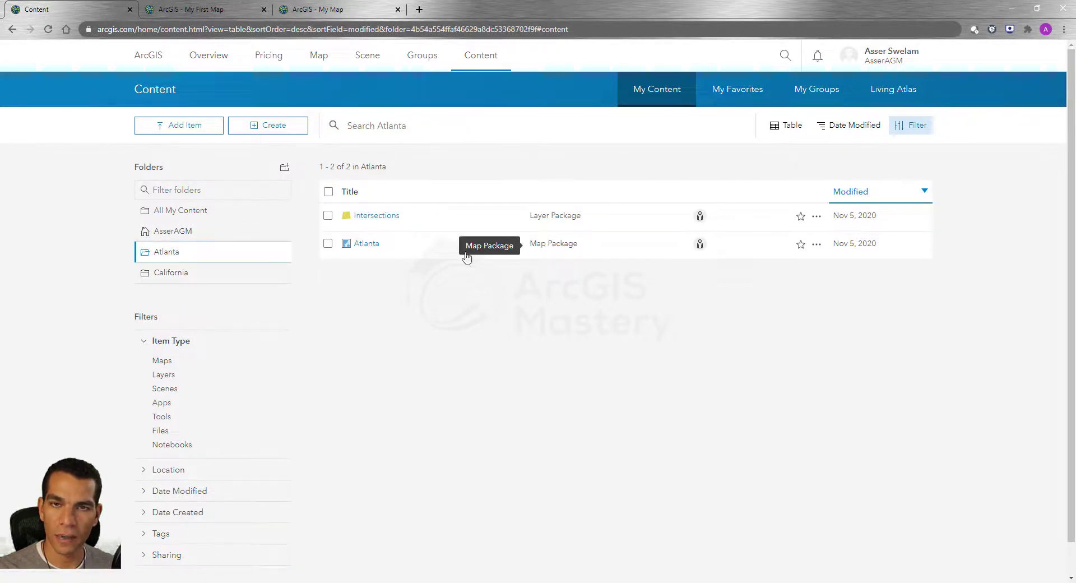
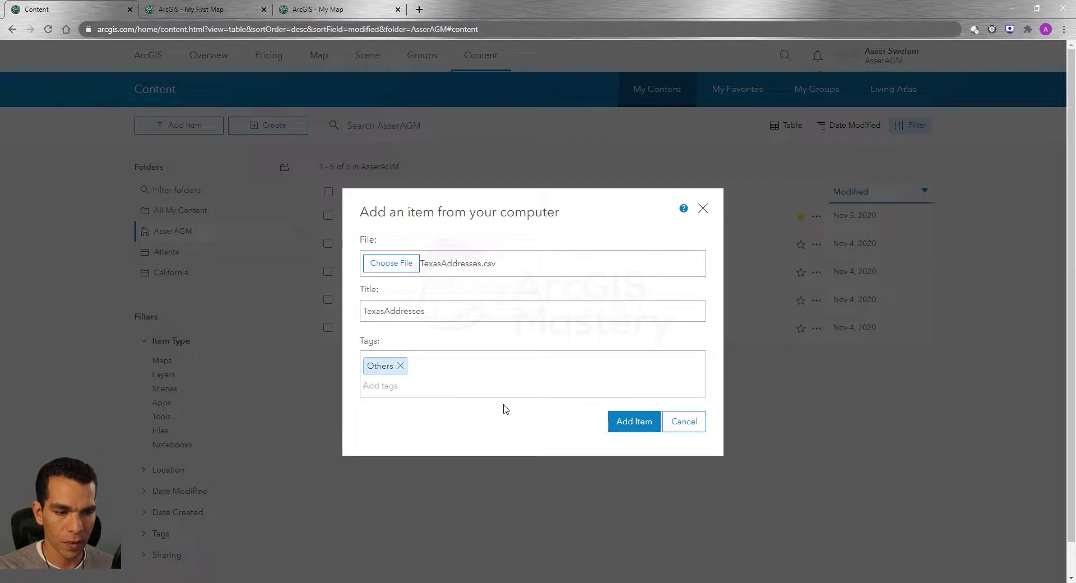
- Add TexasAddresses.csv, tagged Others, to the home content folder and return to the content listing
left_click(629, 424)
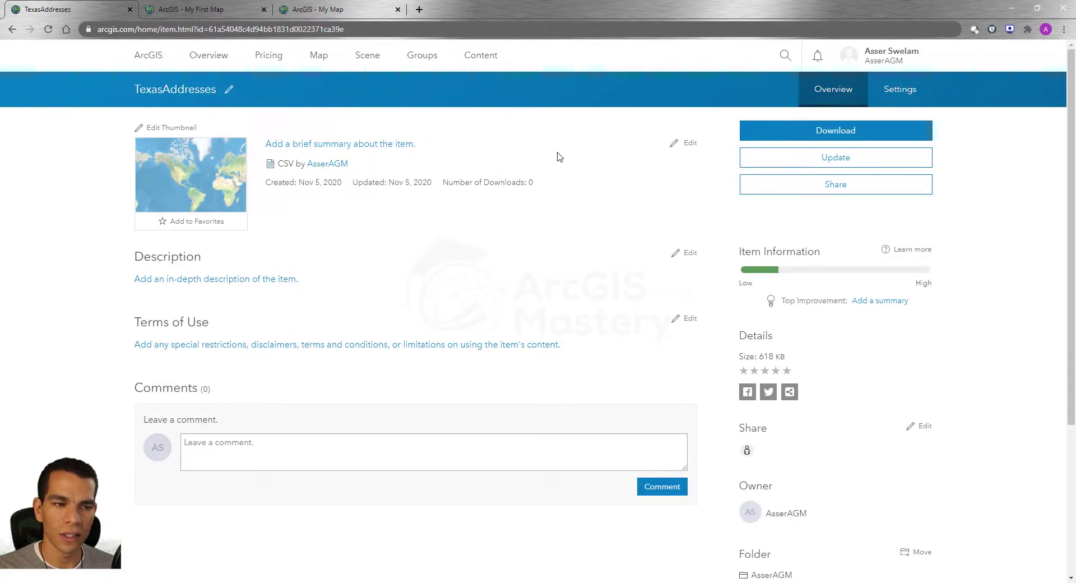
left_click(485, 60)
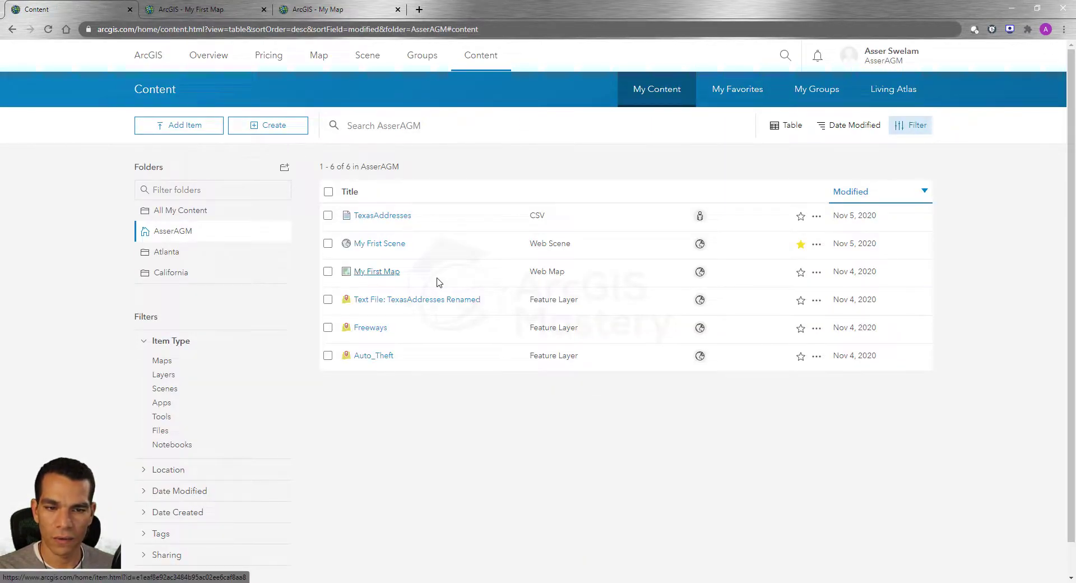
- Upload TexasAddresses.kmz from the computer to the home content folder with the tag Others, and return to the content listing
left_click(187, 129)
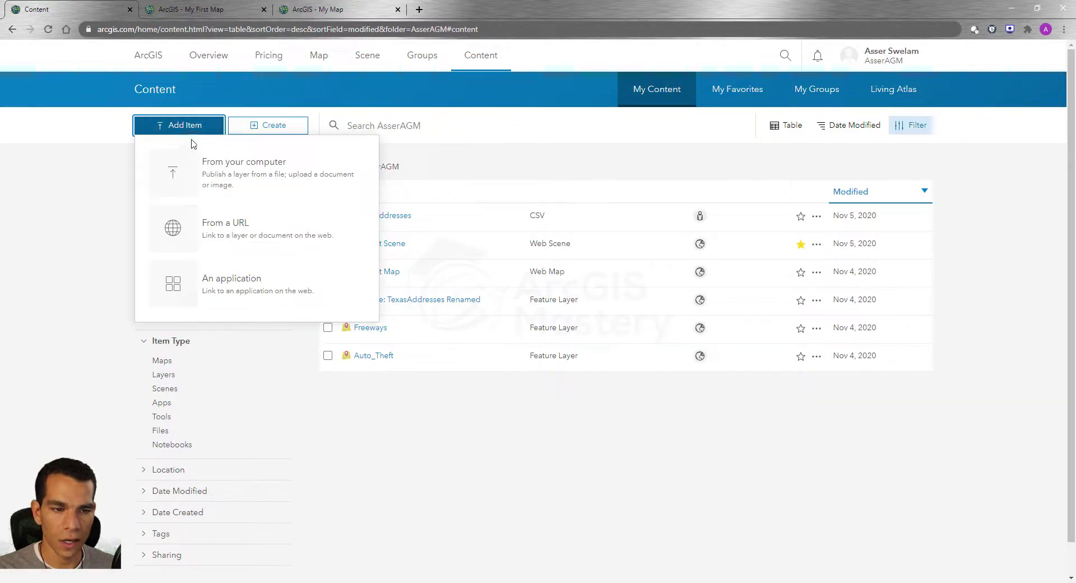
left_click(220, 168)
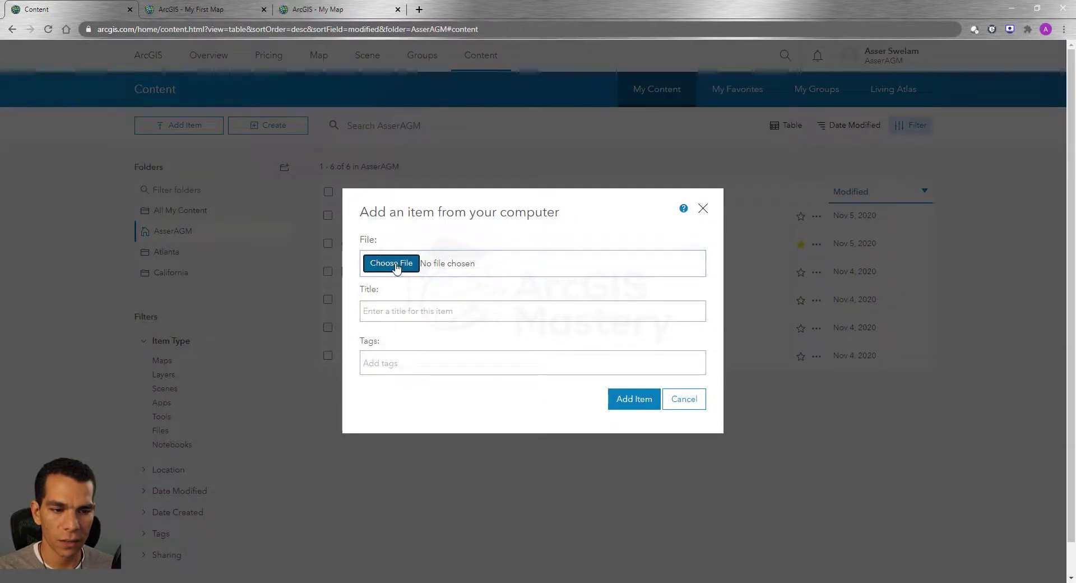
left_click(393, 264)
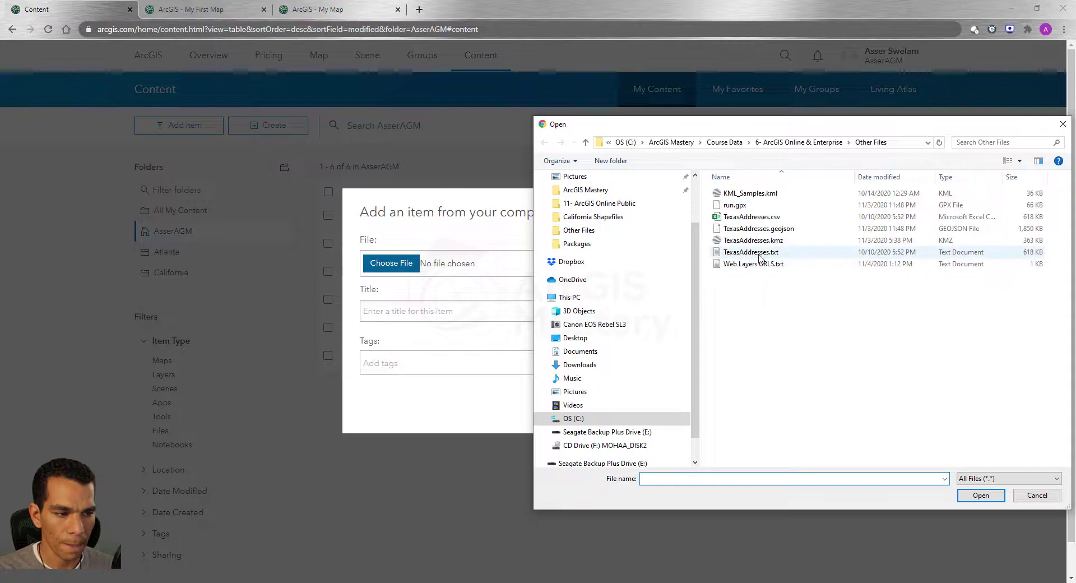
left_click(751, 242)
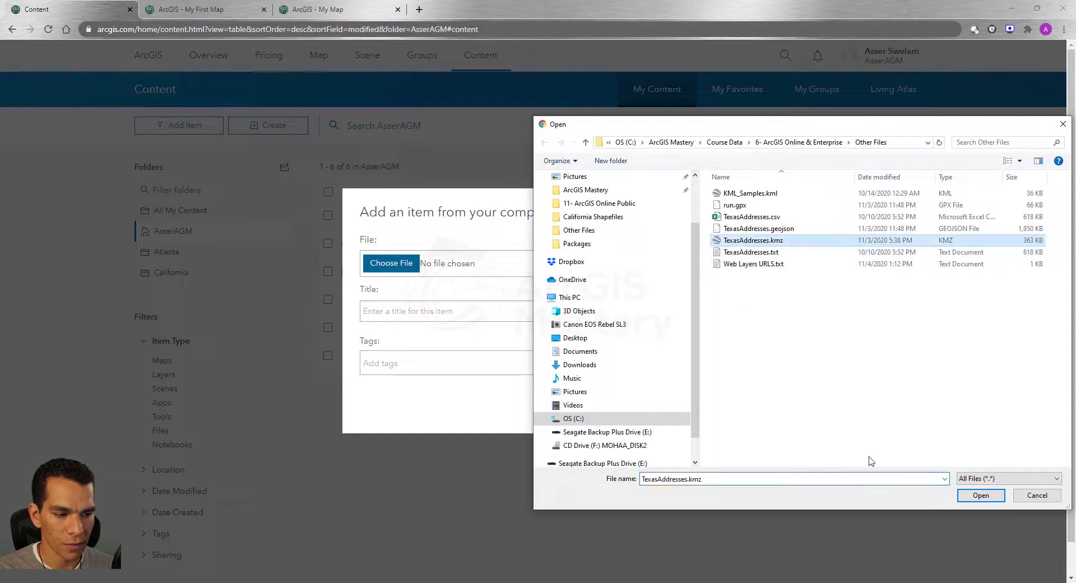
left_click(981, 496)
left_click(423, 367)
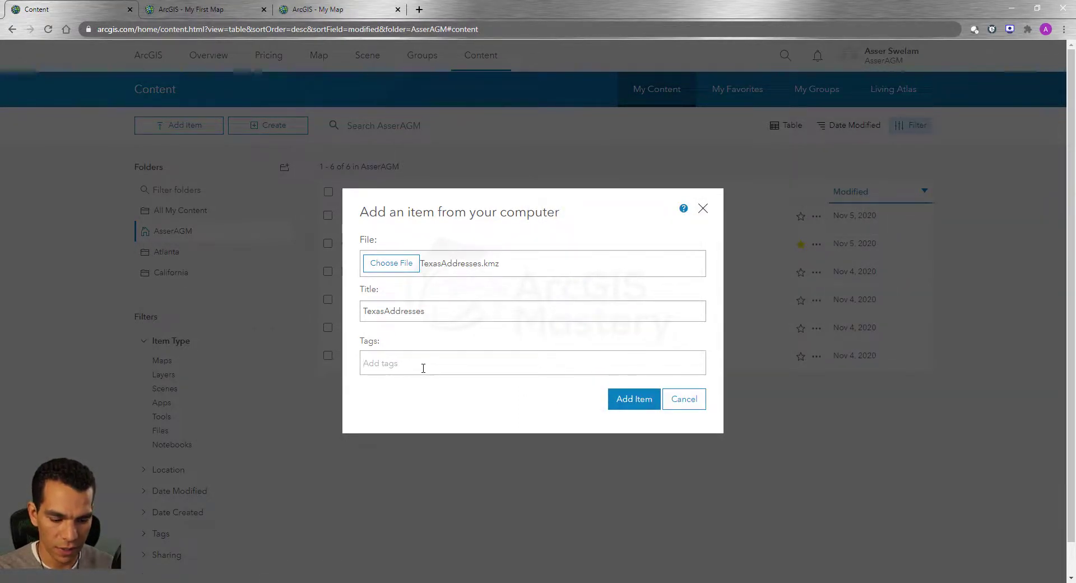
type("ot")
left_click(382, 401)
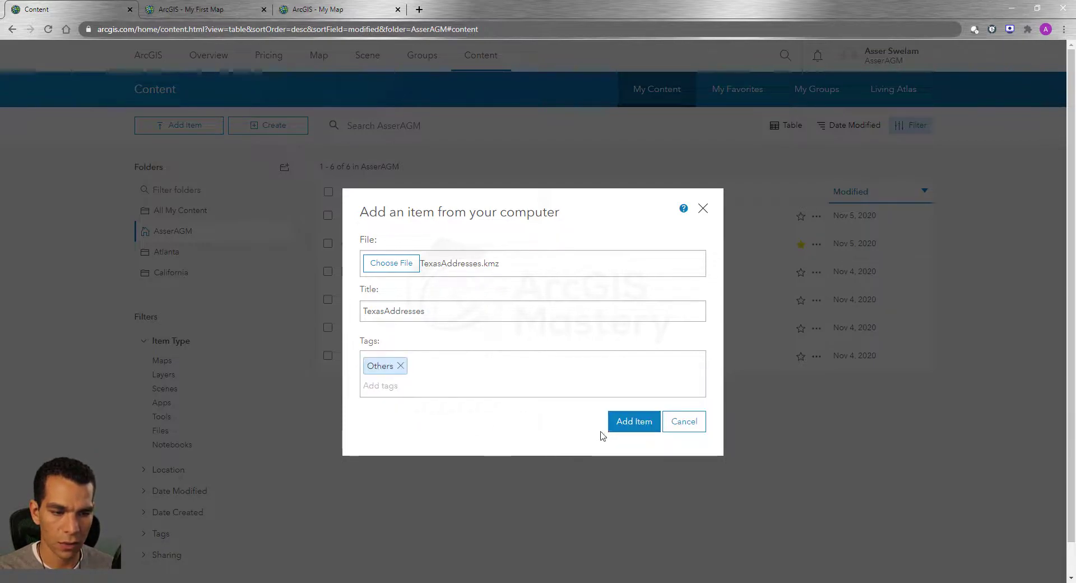
left_click(631, 423)
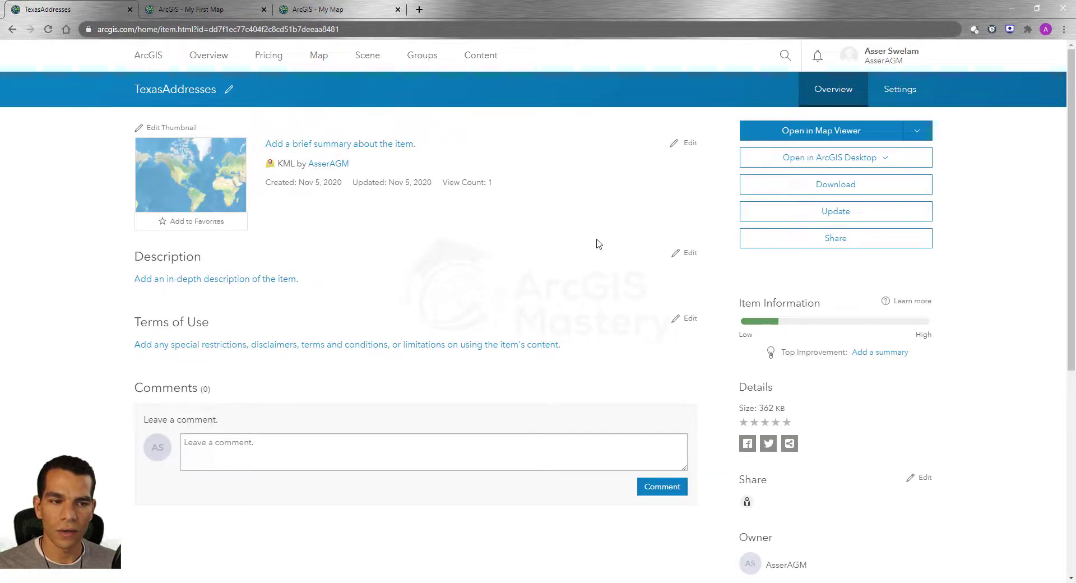
left_click(482, 58)
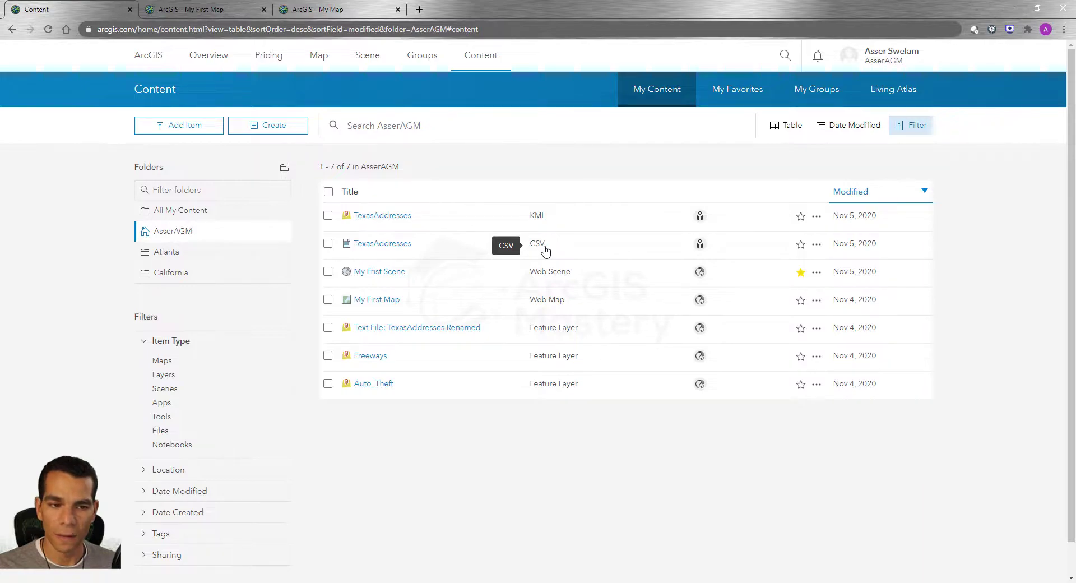
- List all content across folders, and check which My Content layers can be added to the OC Cities map
left_click(186, 215)
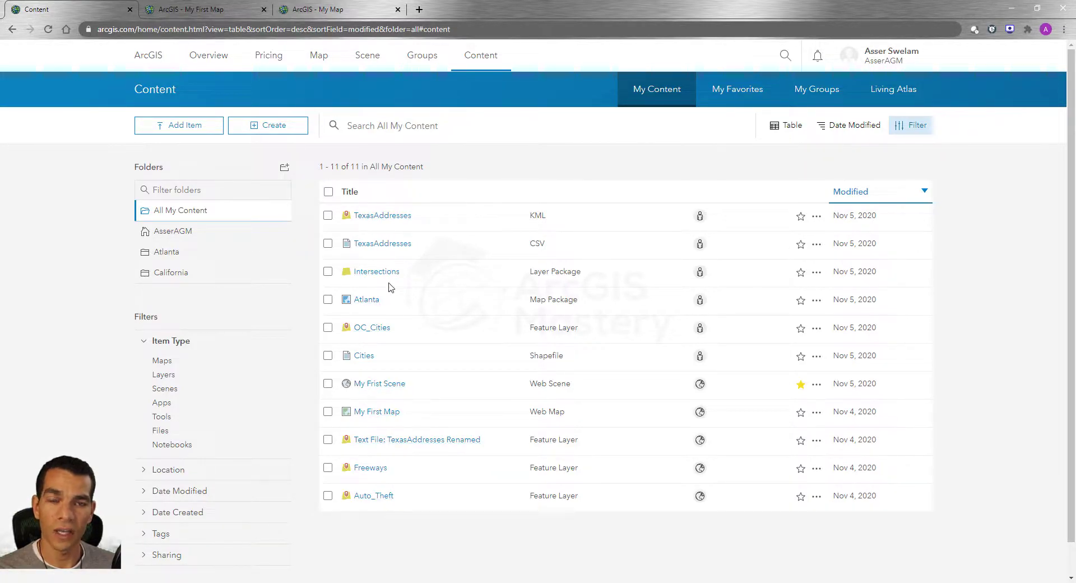
left_click(333, 10)
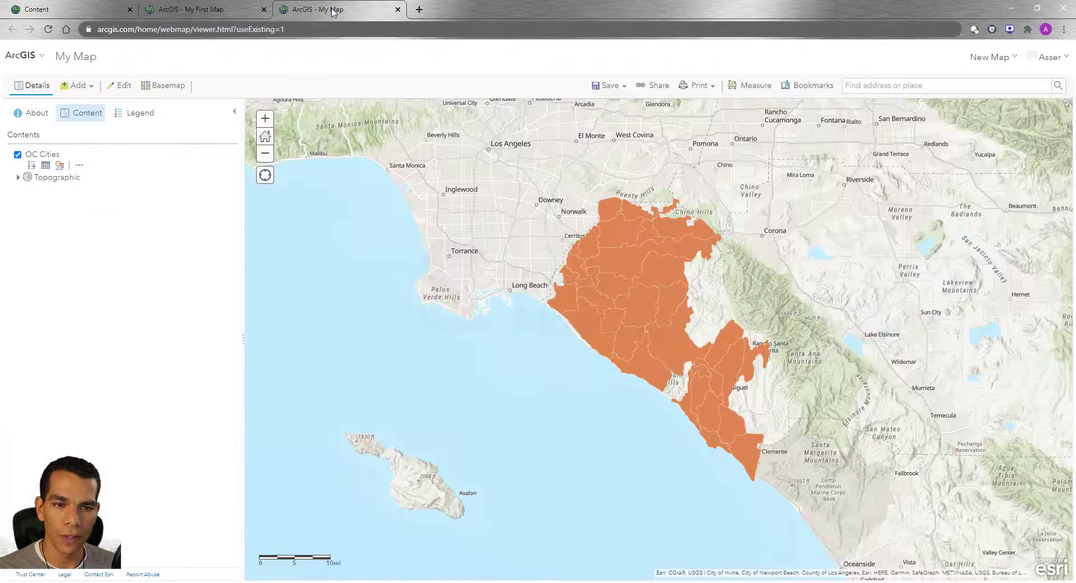
left_click(78, 86)
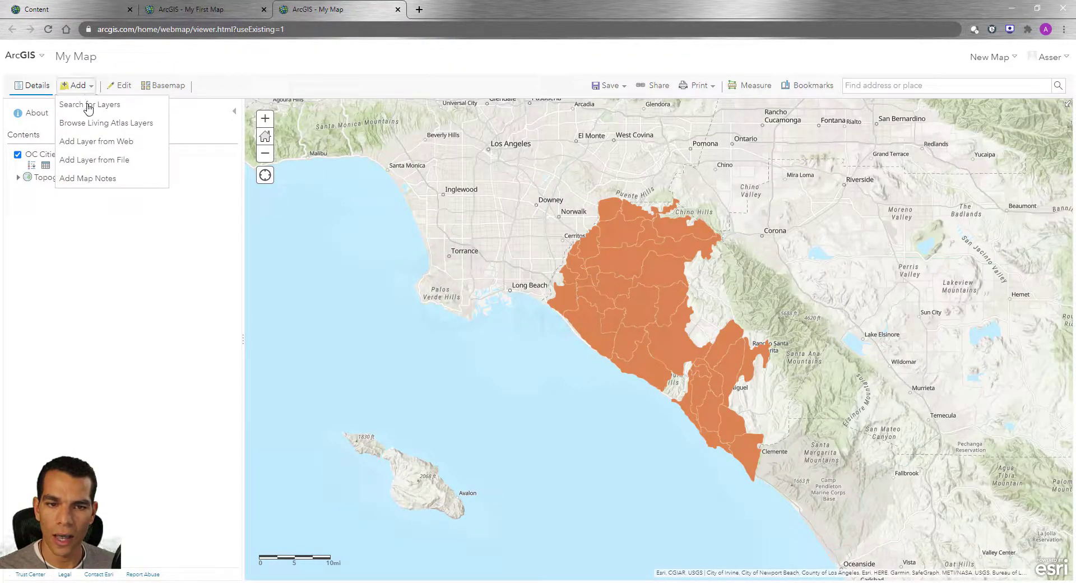
left_click(89, 105)
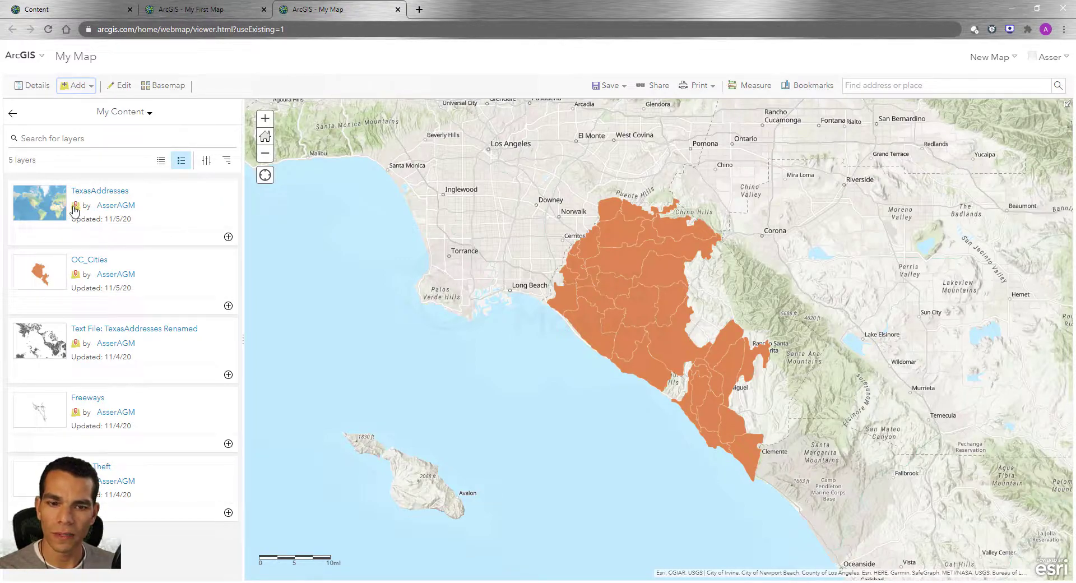
- Return to the content listing and share the Cities shapefile with everyone (public)
left_click(40, 9)
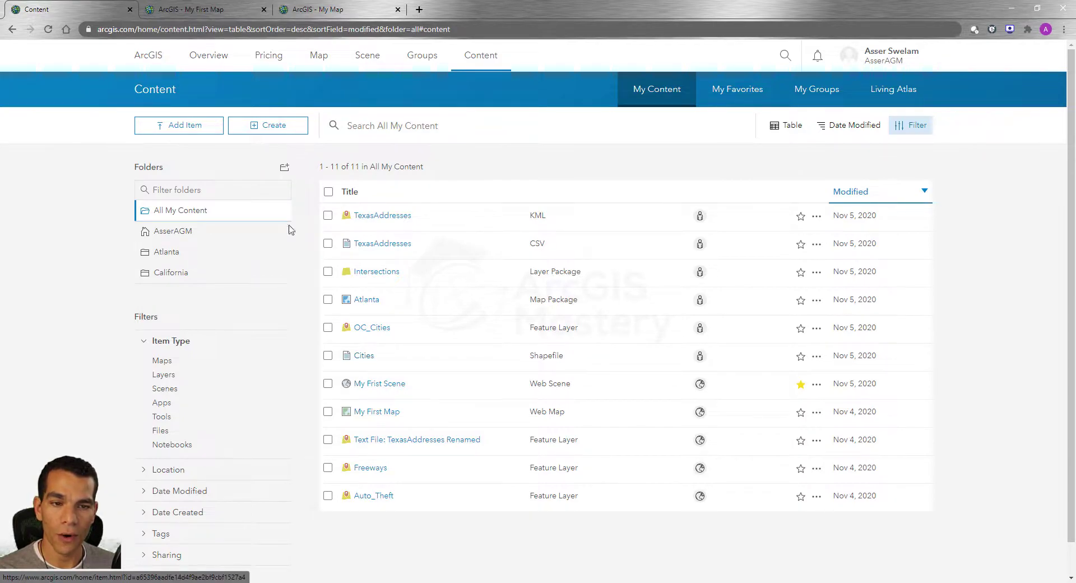
left_click(184, 129)
left_click(185, 130)
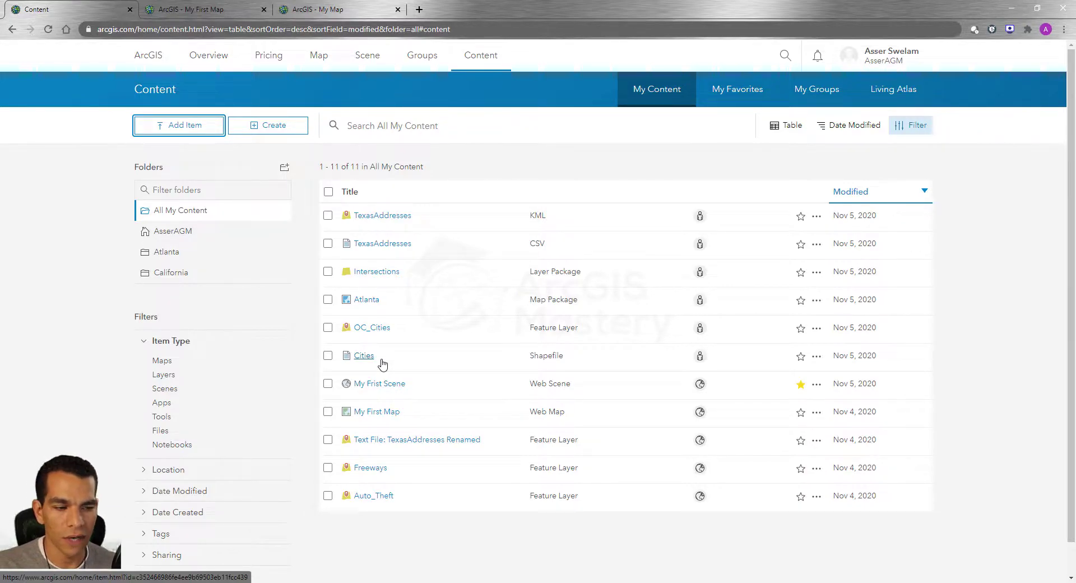
left_click(700, 357)
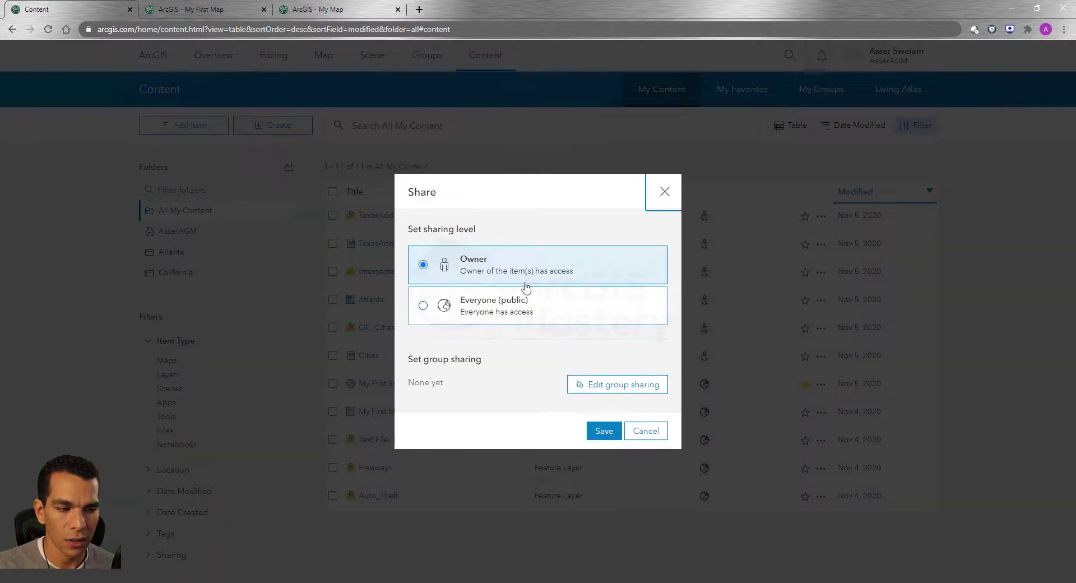
left_click(481, 306)
left_click(604, 431)
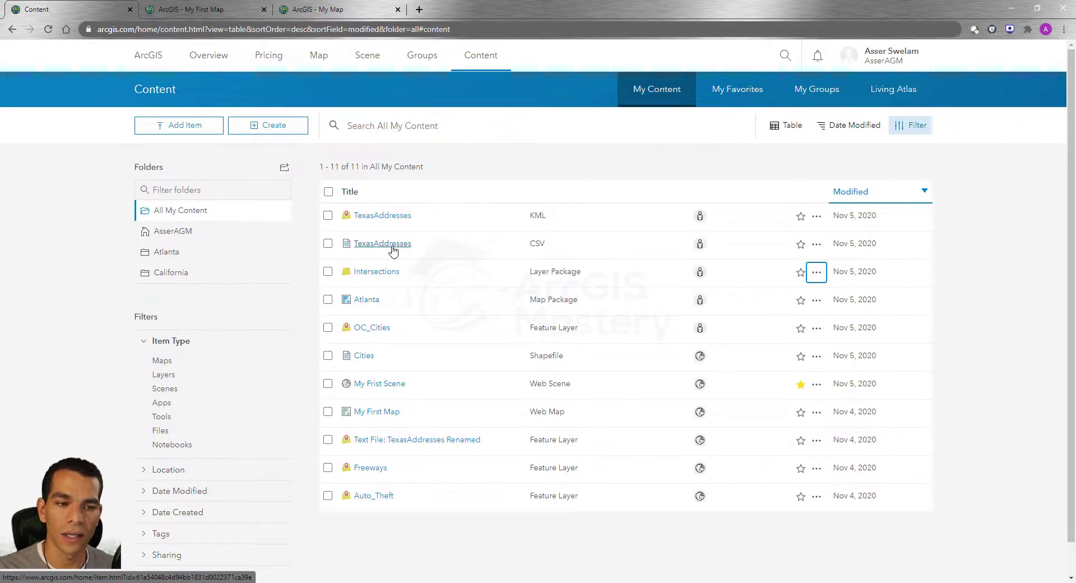
left_click(817, 245)
left_click(818, 245)
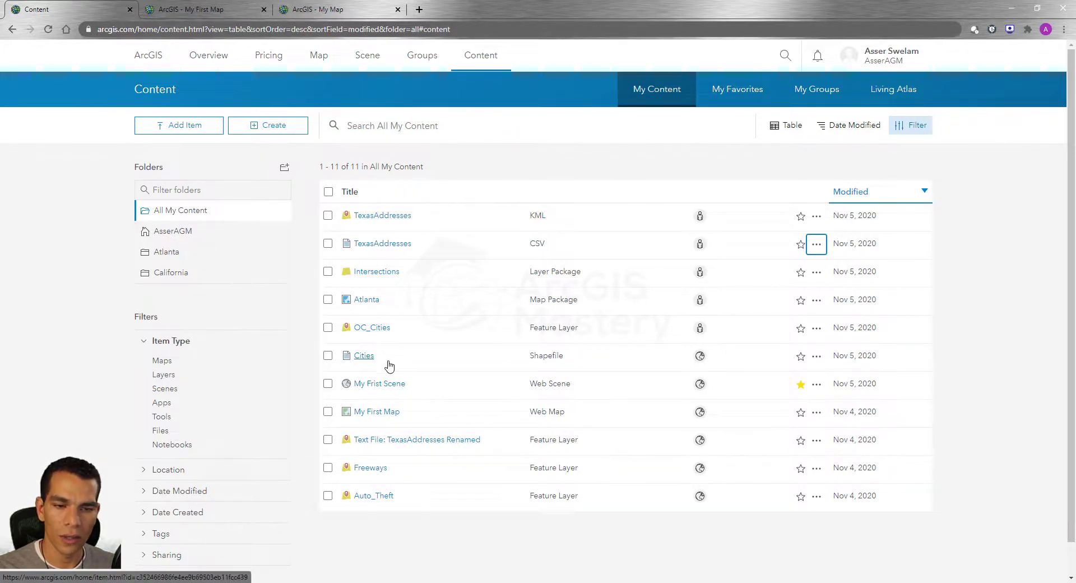
- Switch to File Explorer and view the files inside Atlanta.gdb, in the Atlanta folder of 5- ArcGIS Pro Master
key("alt+Tab")
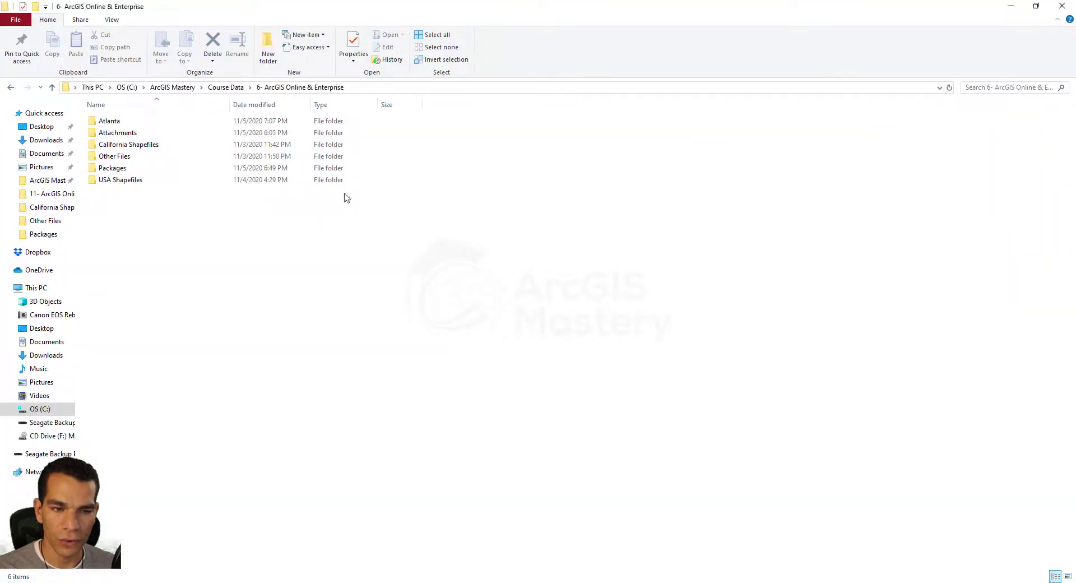
left_click(226, 86)
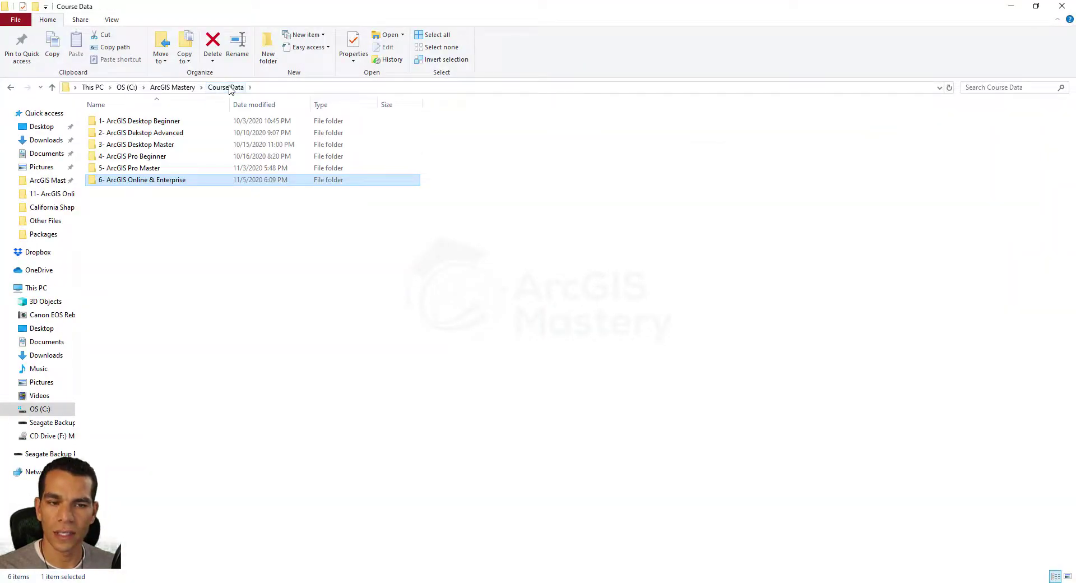
mouse_move(129, 180)
left_mouse_down()
mouse_move(110, 165)
mouse_move(120, 171)
left_mouse_up()
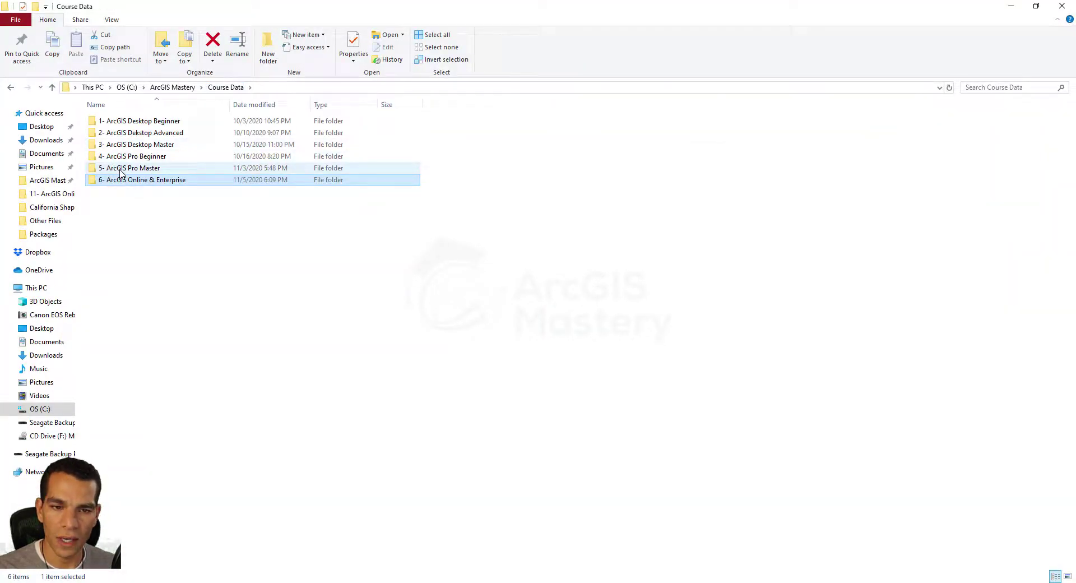
double_click(152, 171)
double_click(128, 146)
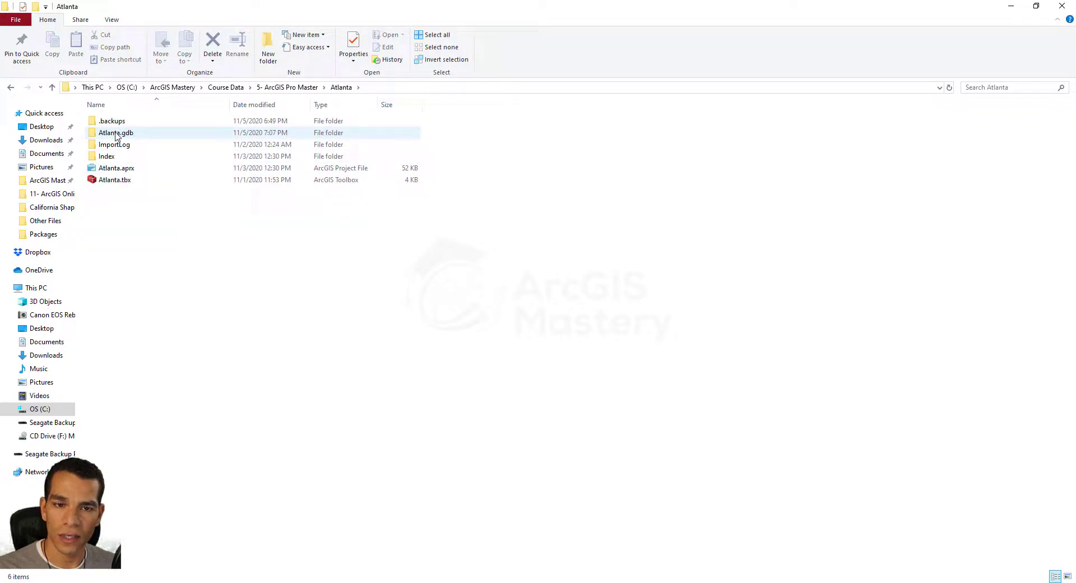
double_click(116, 134)
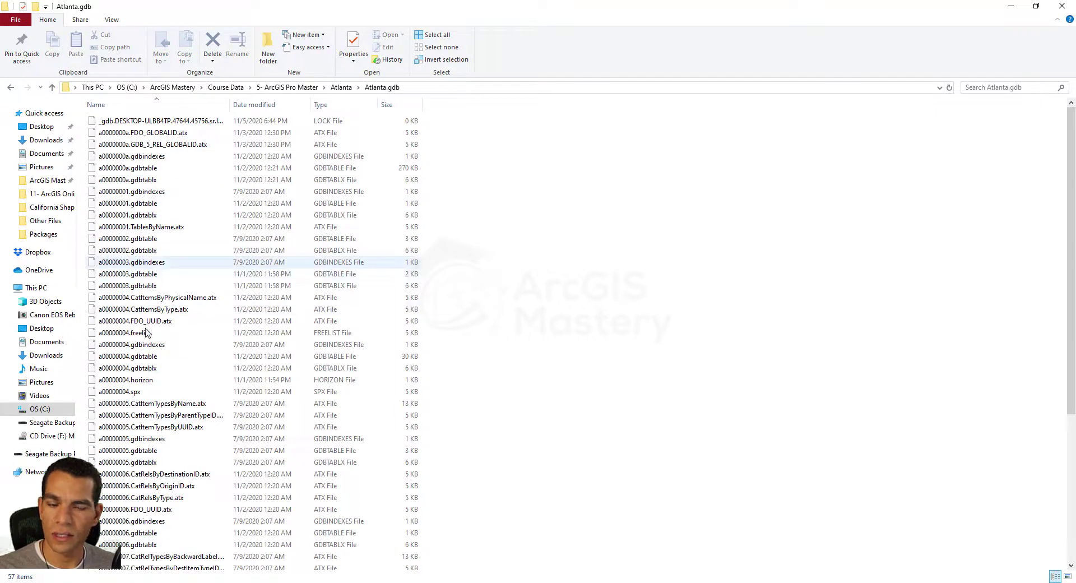
- Go back to the Atlanta folder and compress the Atlanta.gdb folder into a zip file
left_click(342, 88)
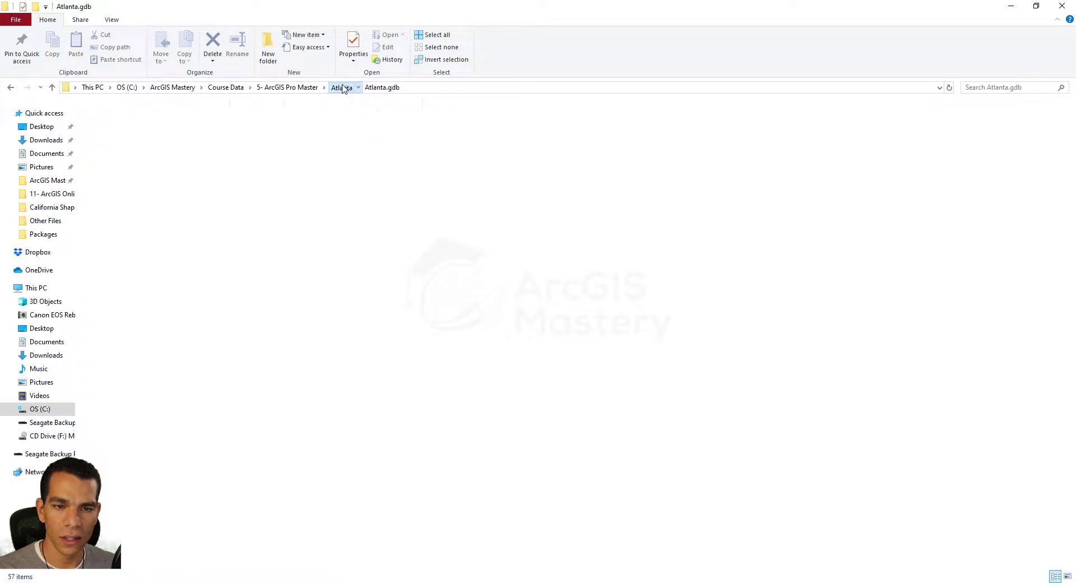
right_click(120, 133)
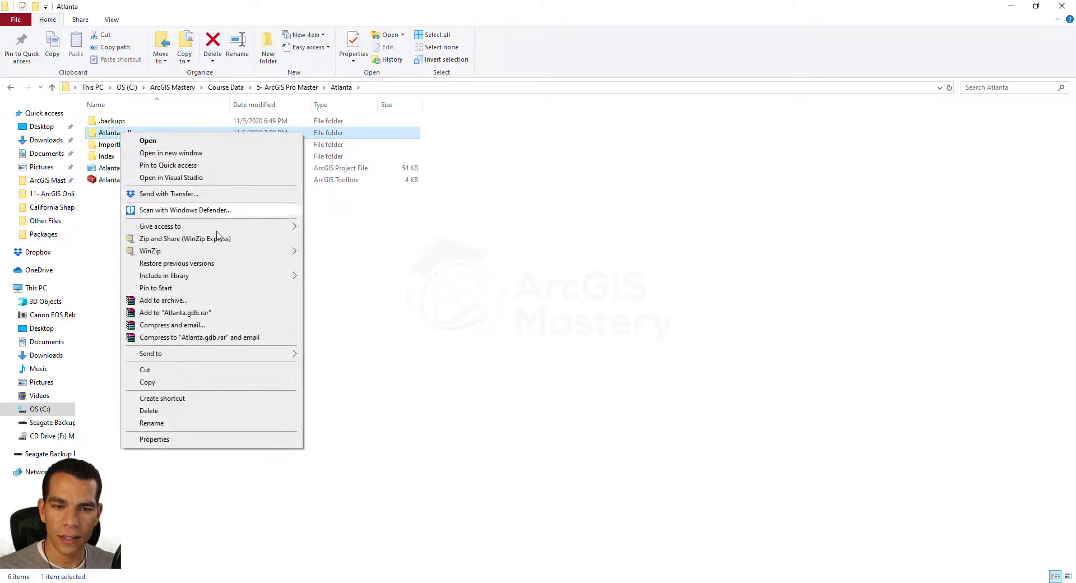
mouse_move(228, 354)
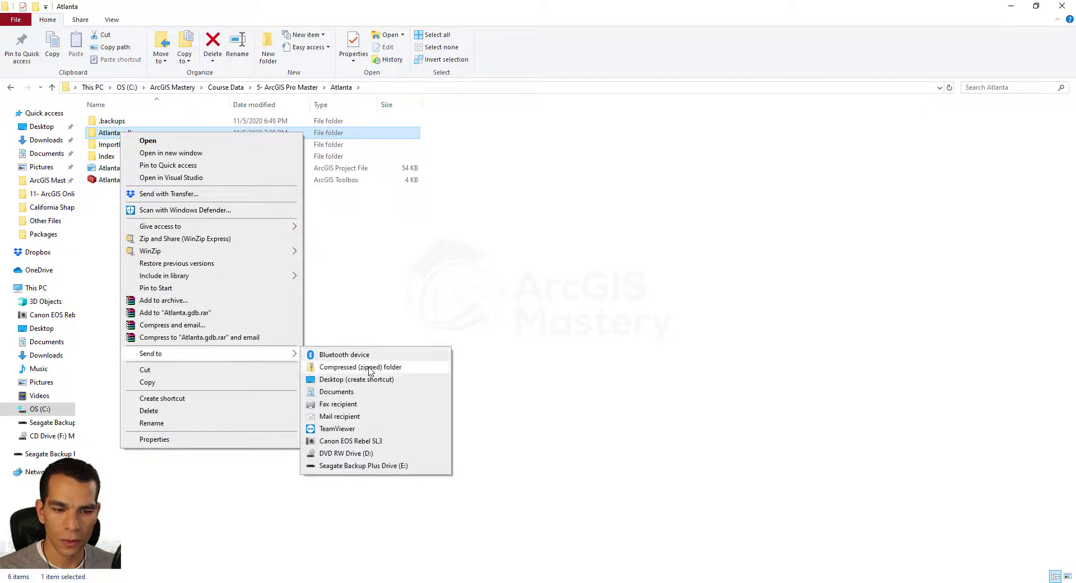
left_click(370, 368)
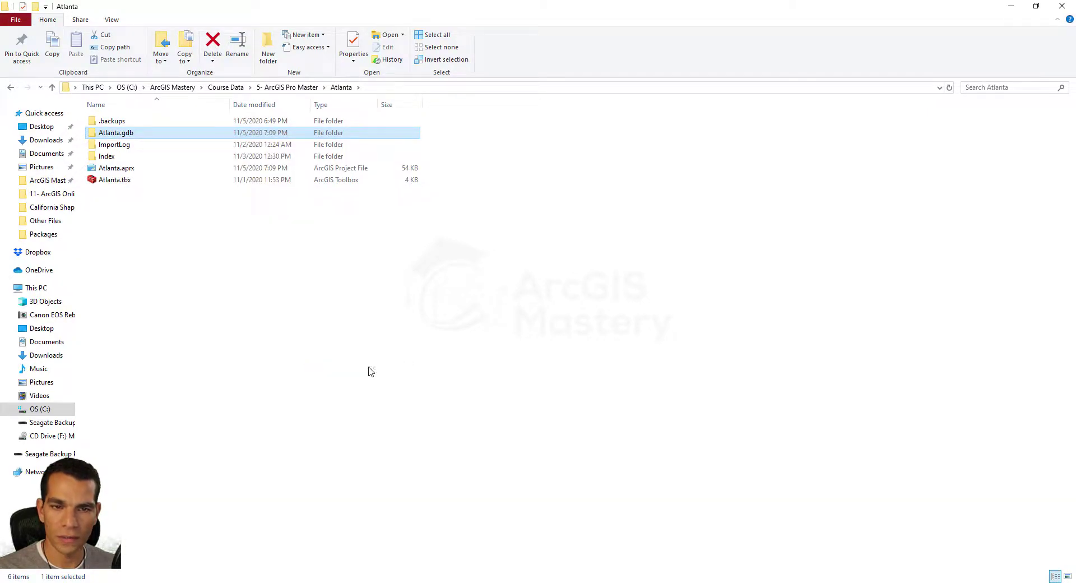
left_click(155, 231)
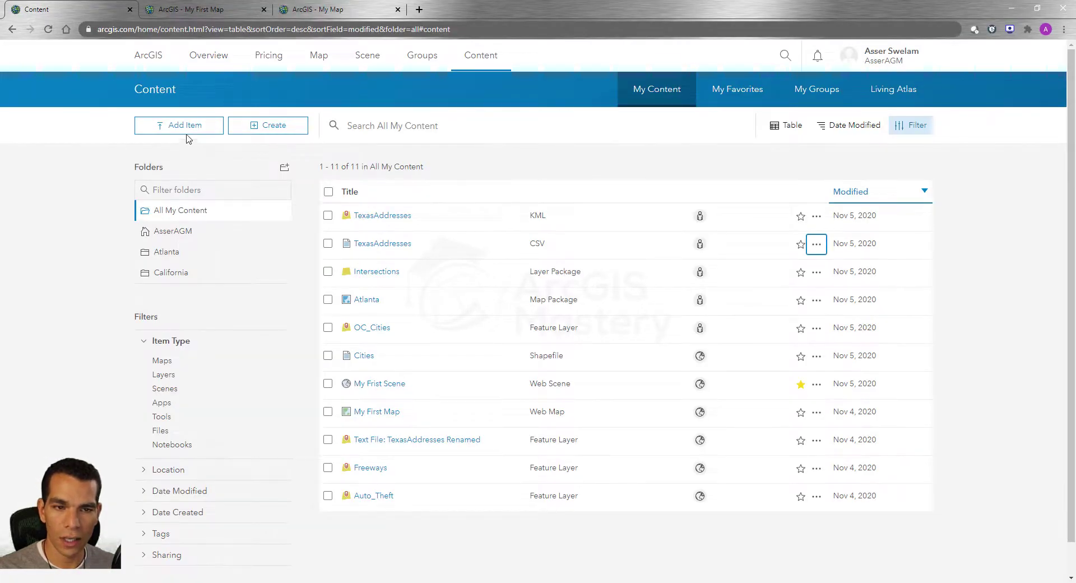
- Start adding an item from the computer in ArcGIS Online, choosing Atlanta.gdb.zip from the Atlanta folder of 5- ArcGIS Pro Master
left_click(181, 127)
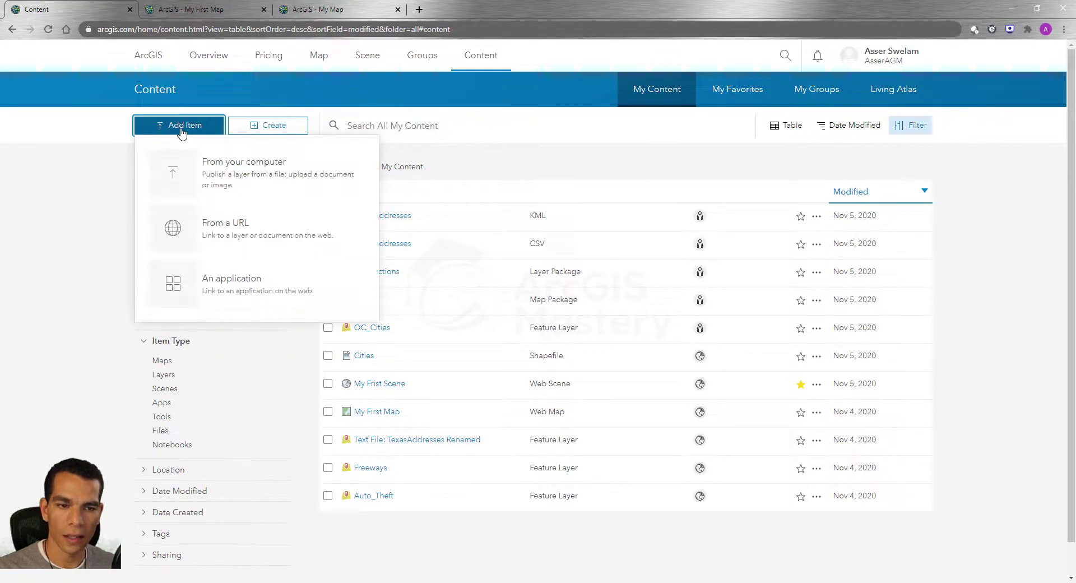
left_click(202, 173)
left_click(412, 274)
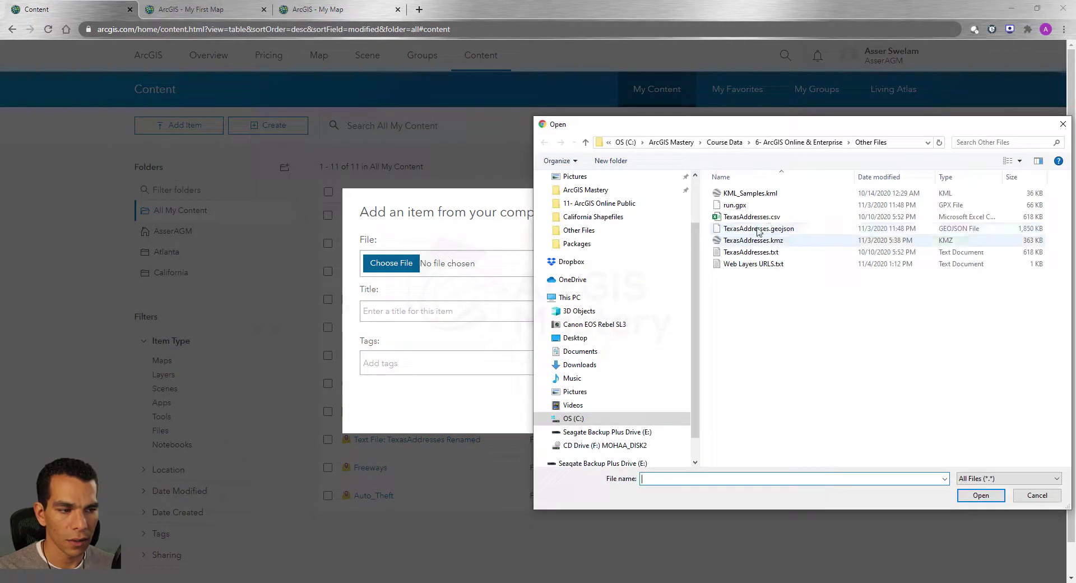
left_click(724, 142)
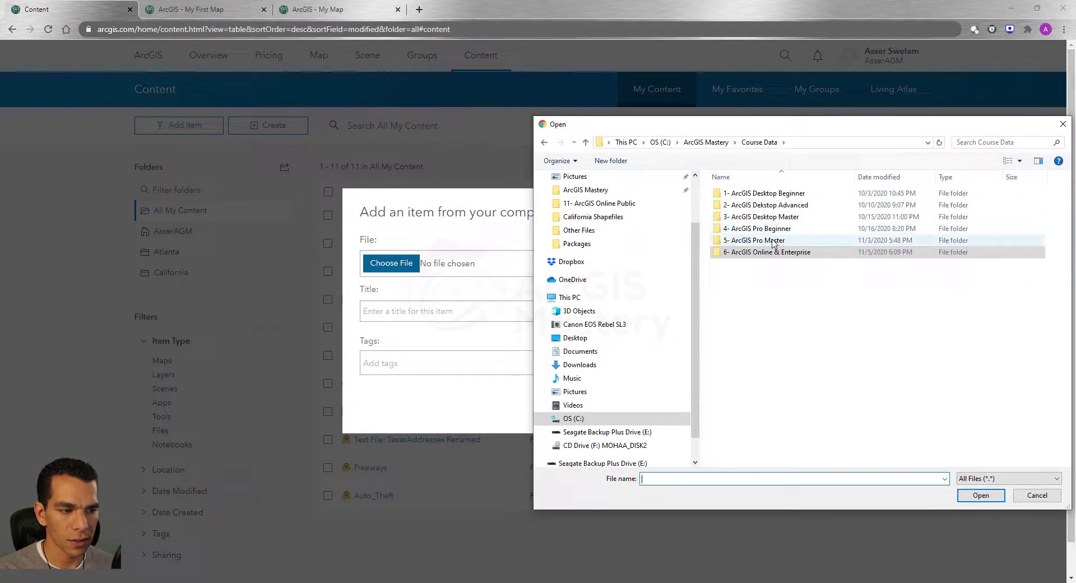
double_click(773, 241)
double_click(763, 229)
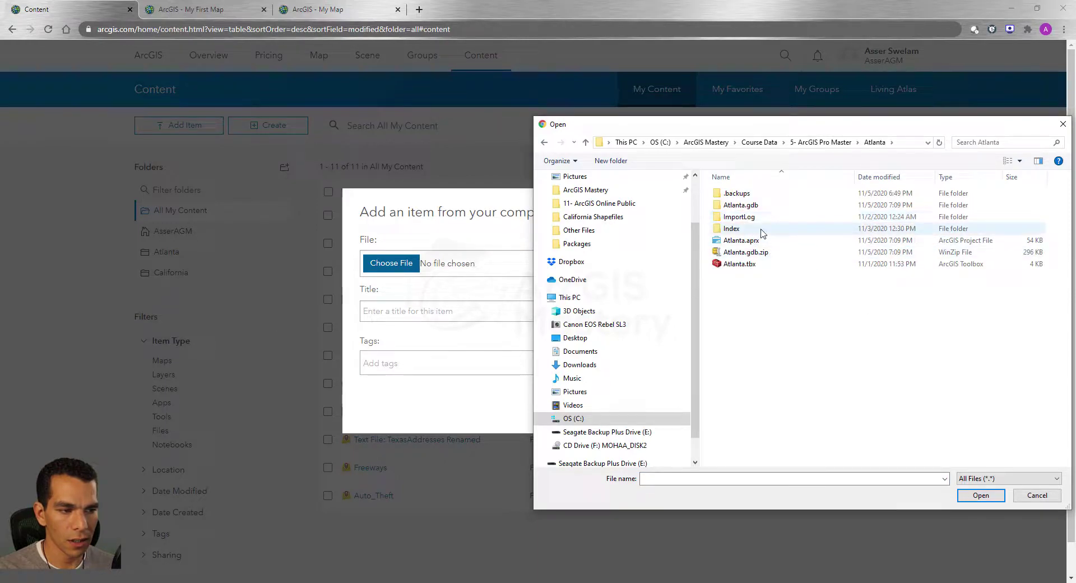
left_click(743, 253)
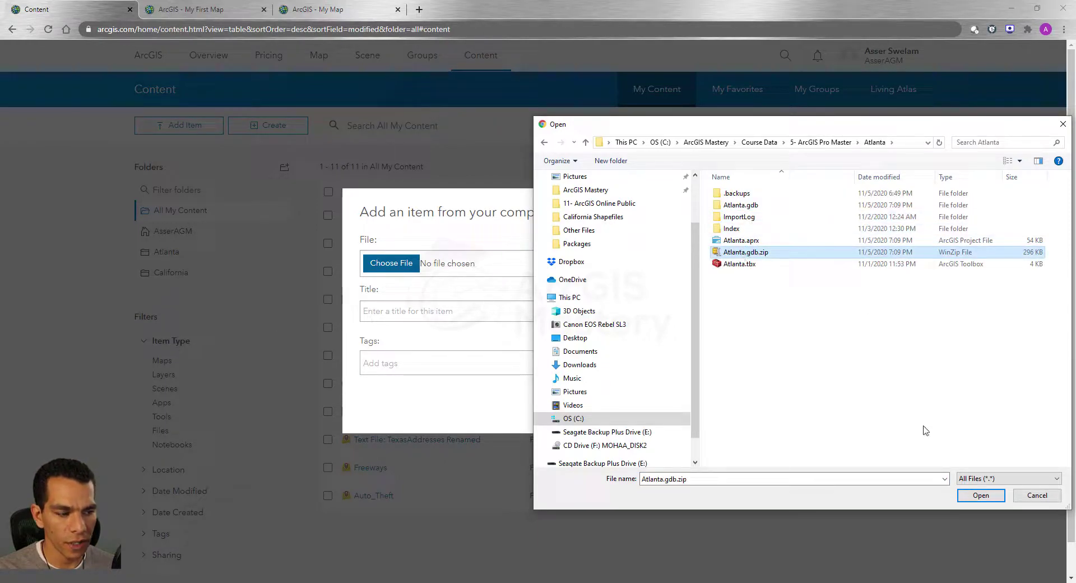
left_click(980, 496)
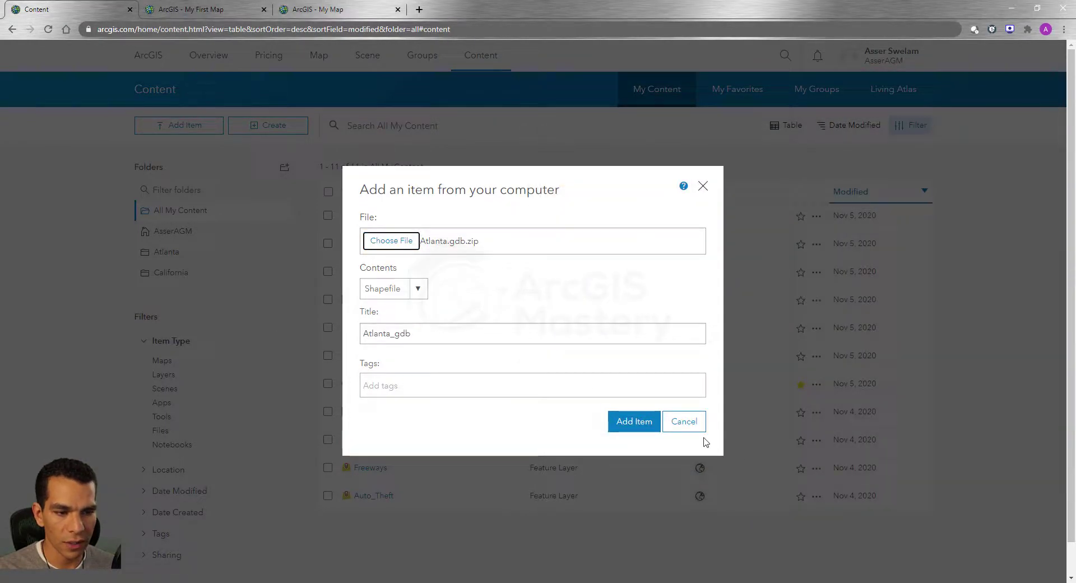
- Set the contents type to File Geodatabase, tag it Atlanta, add the item, and return to the content listing
left_click(418, 290)
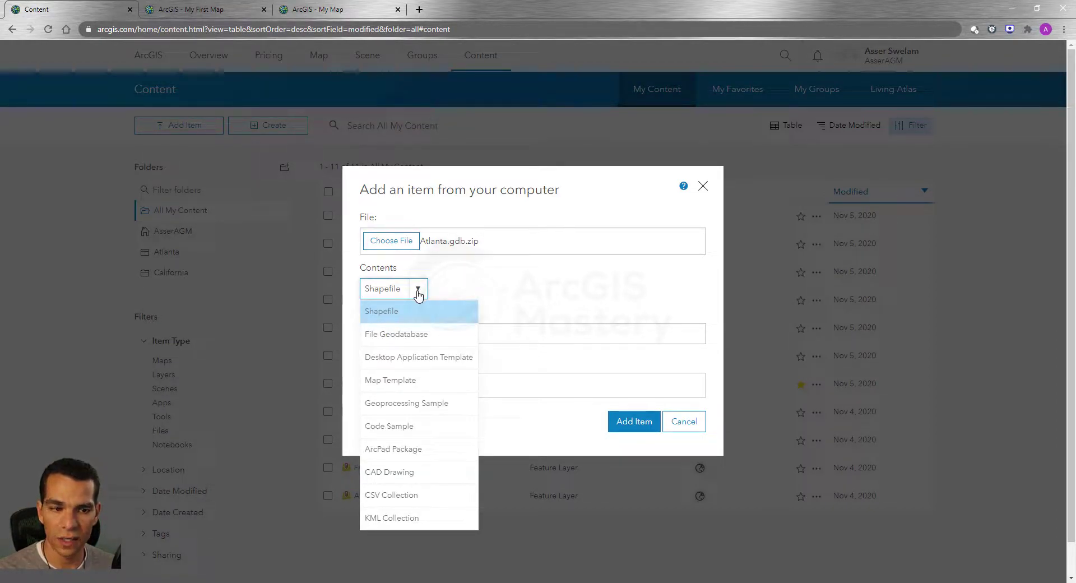
left_click(428, 336)
left_click(423, 386)
type("at")
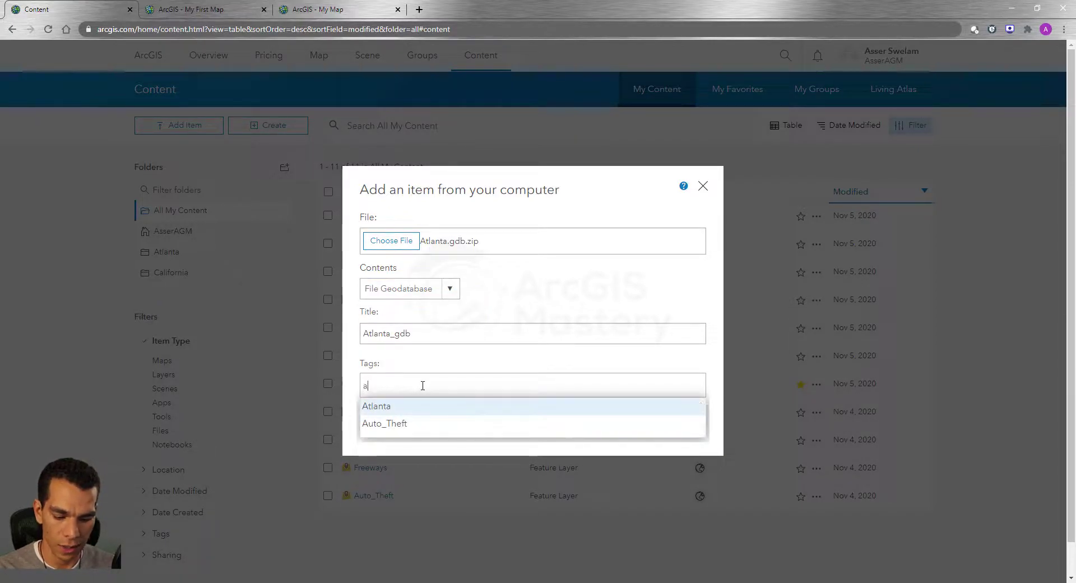
left_click(420, 409)
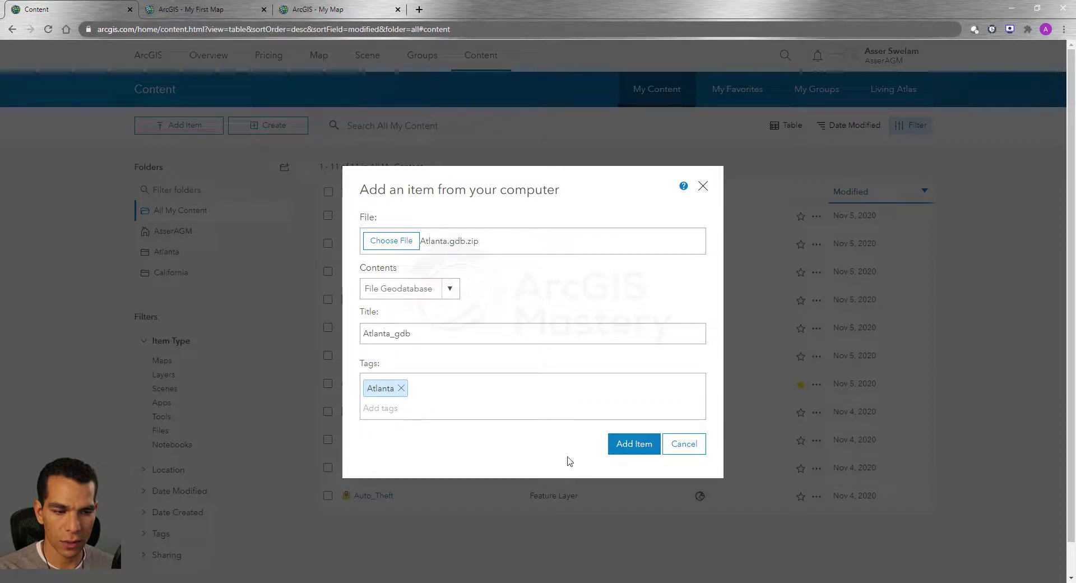
left_click(622, 447)
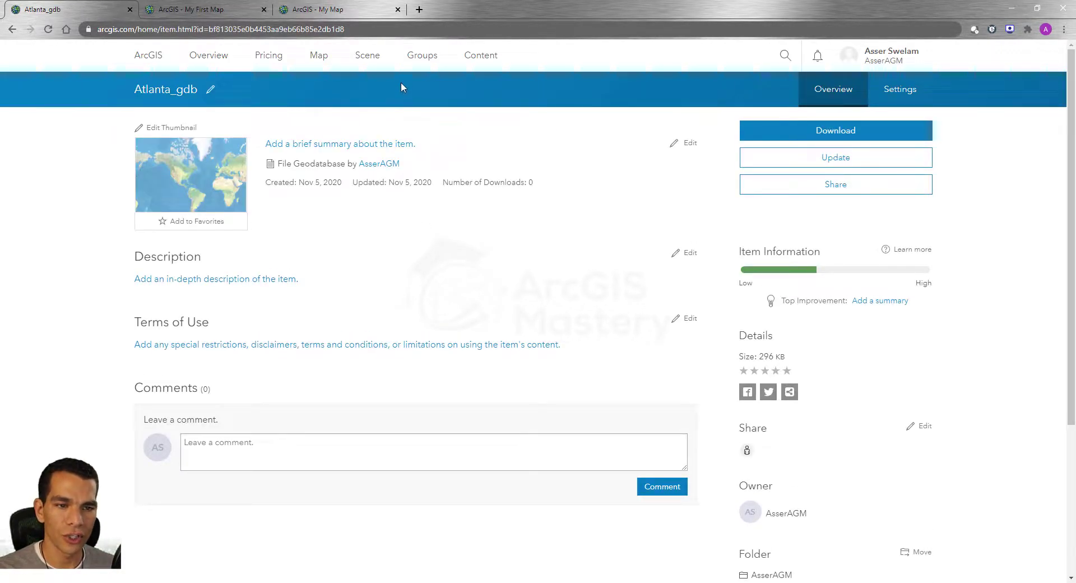
left_click(480, 56)
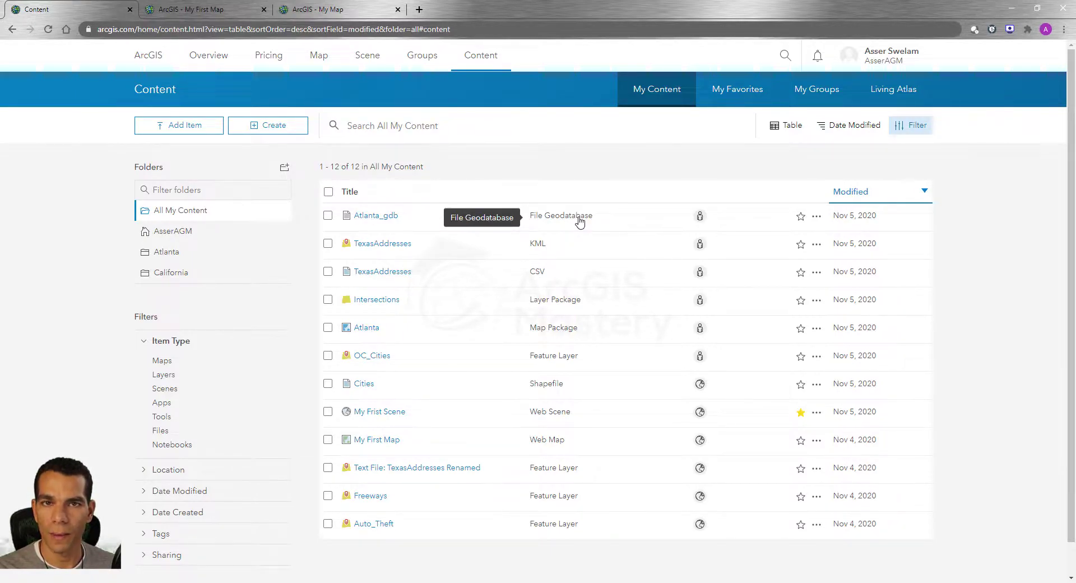
left_click(281, 133)
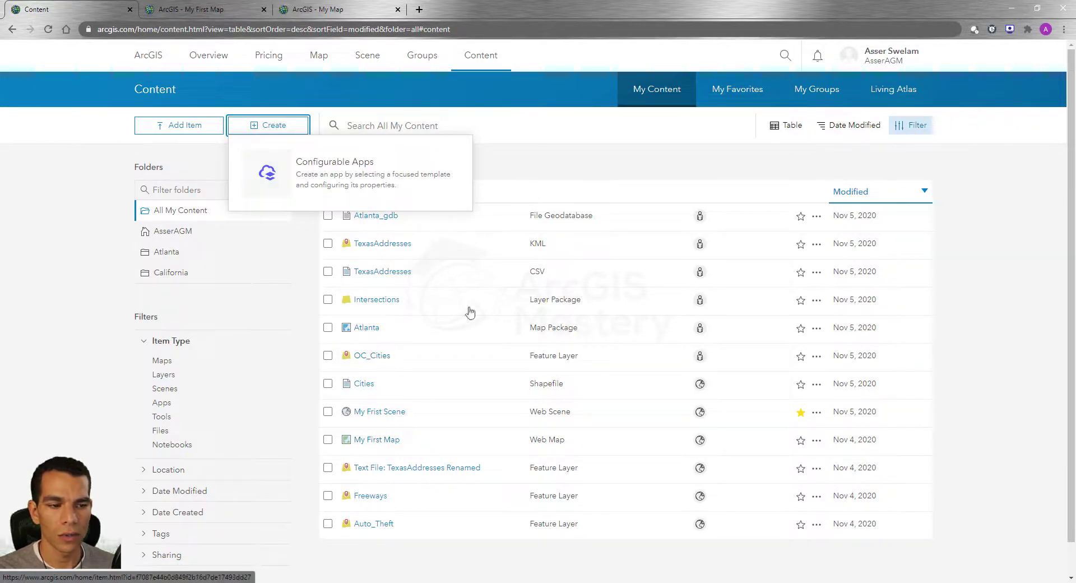
left_click(313, 384)
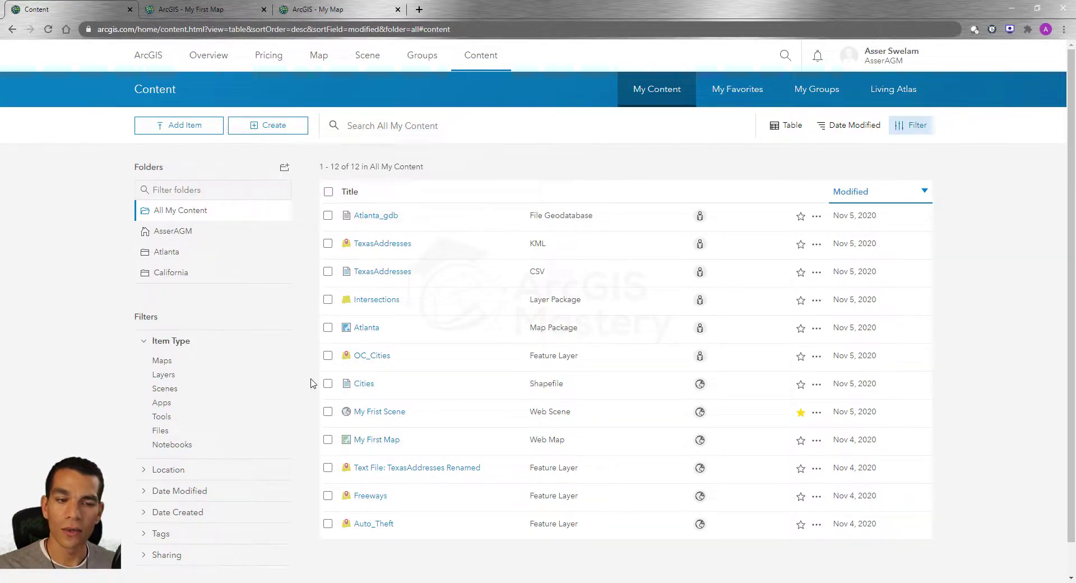